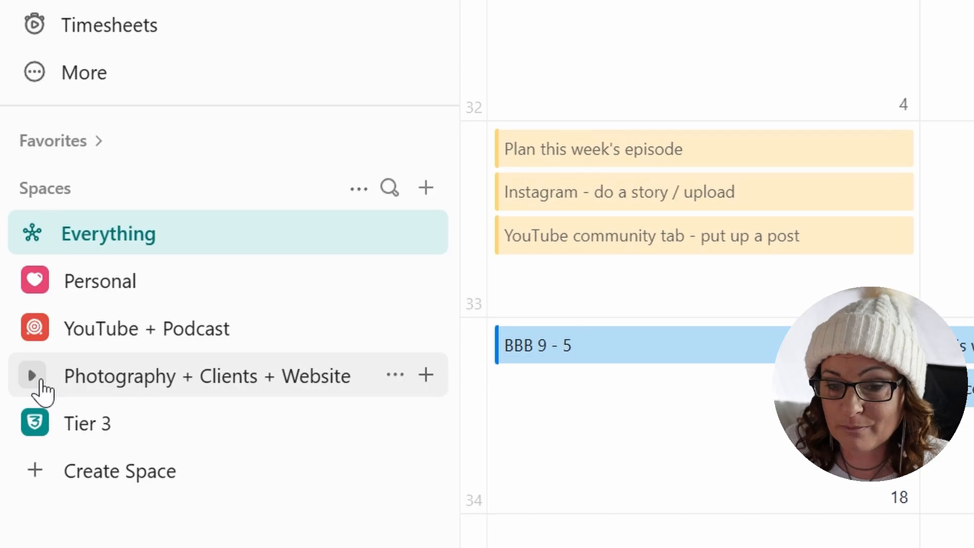
Create a space named "anything you want" with the Starter workflow and open its default list.
click(88, 472)
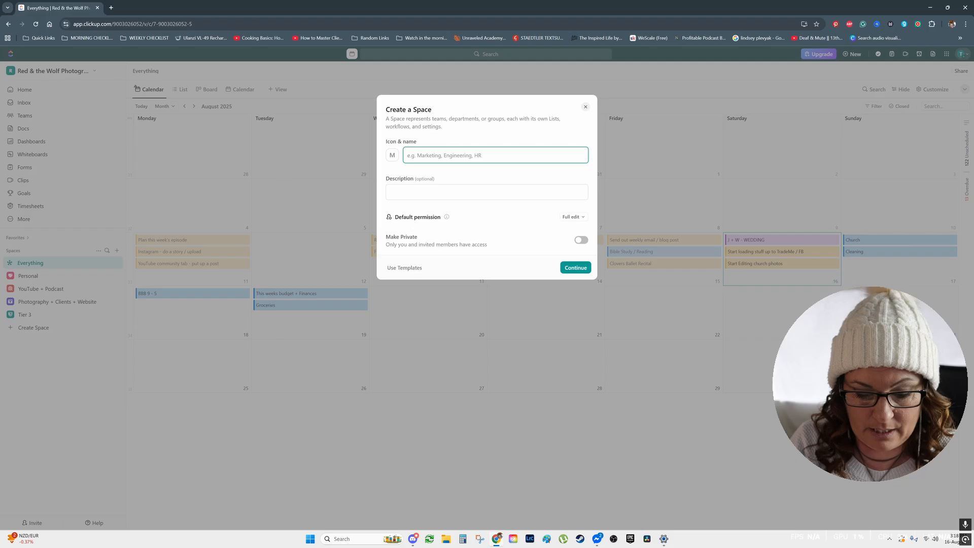
text(a)
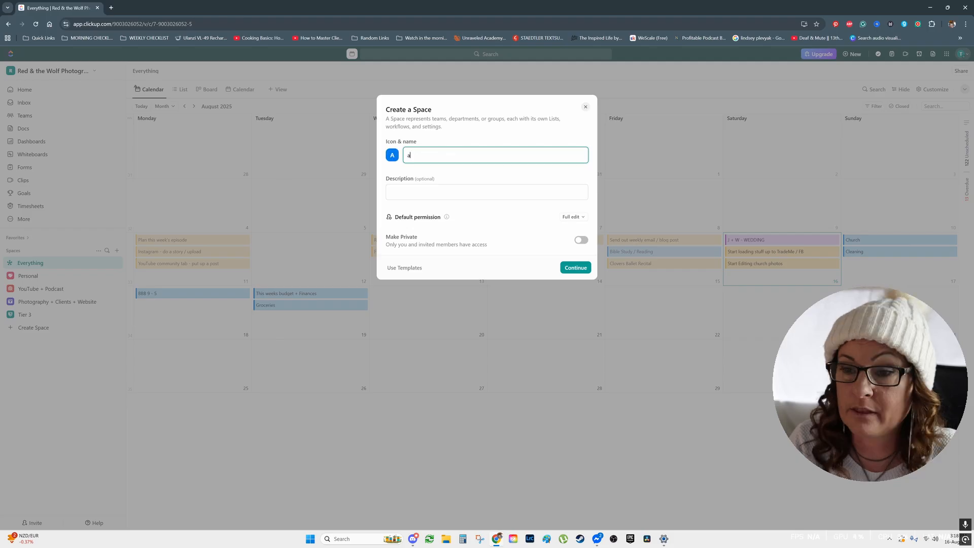
text(nything you w)
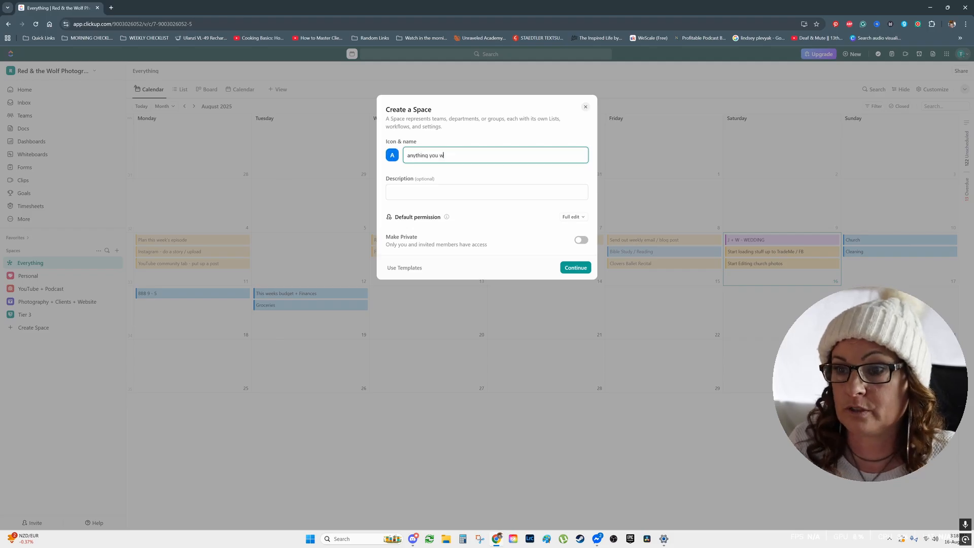
text(ant)
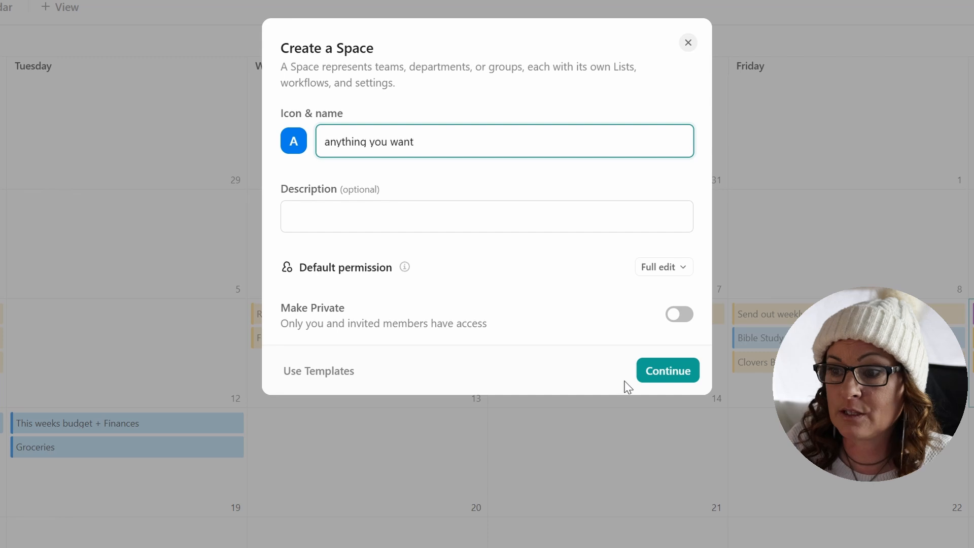
click(666, 371)
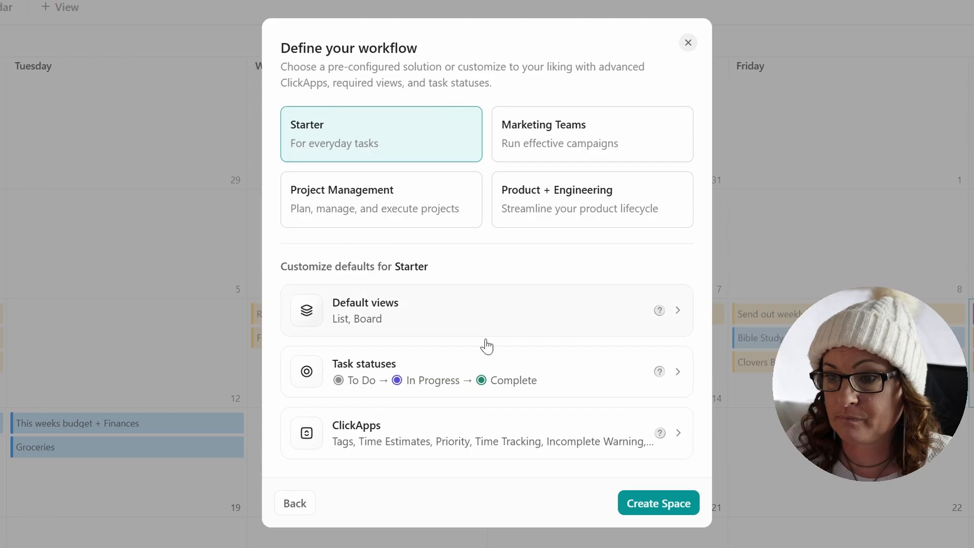
click(641, 505)
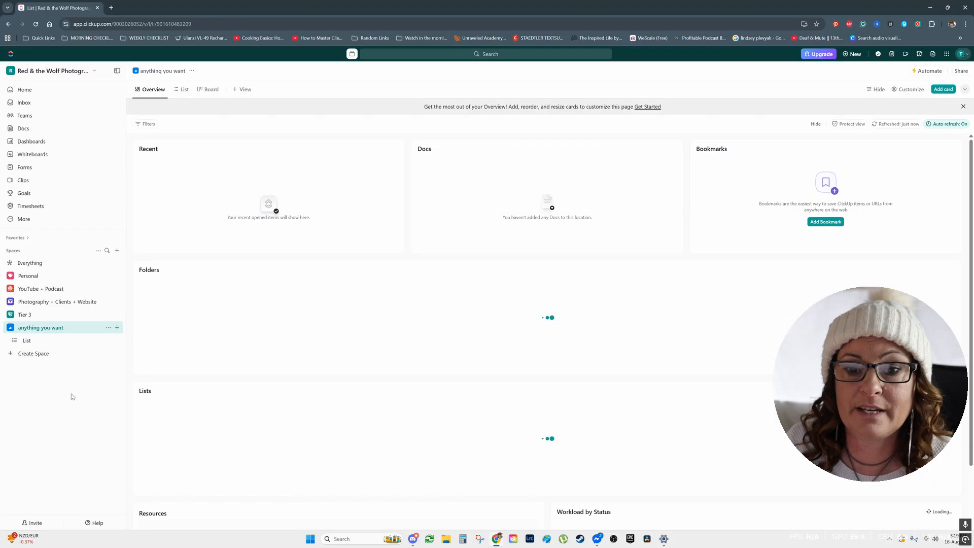
click(39, 339)
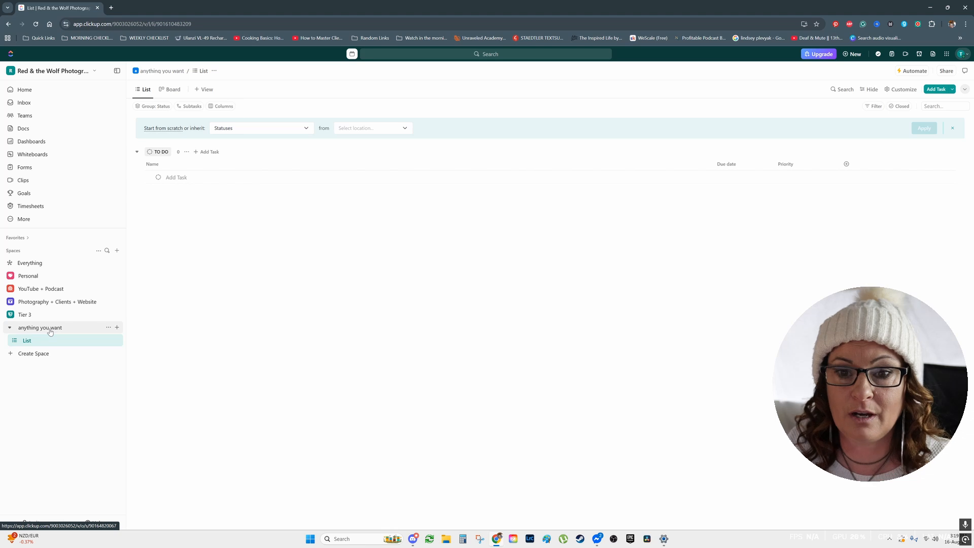
Create a list named "Photography - Wildlings" in the Photography + Clients + Website space.
click(41, 304)
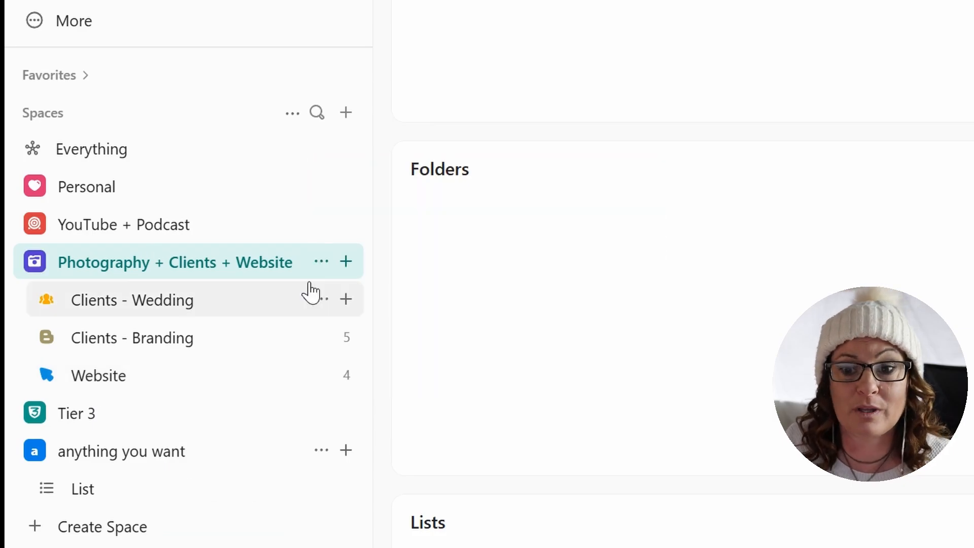
click(347, 261)
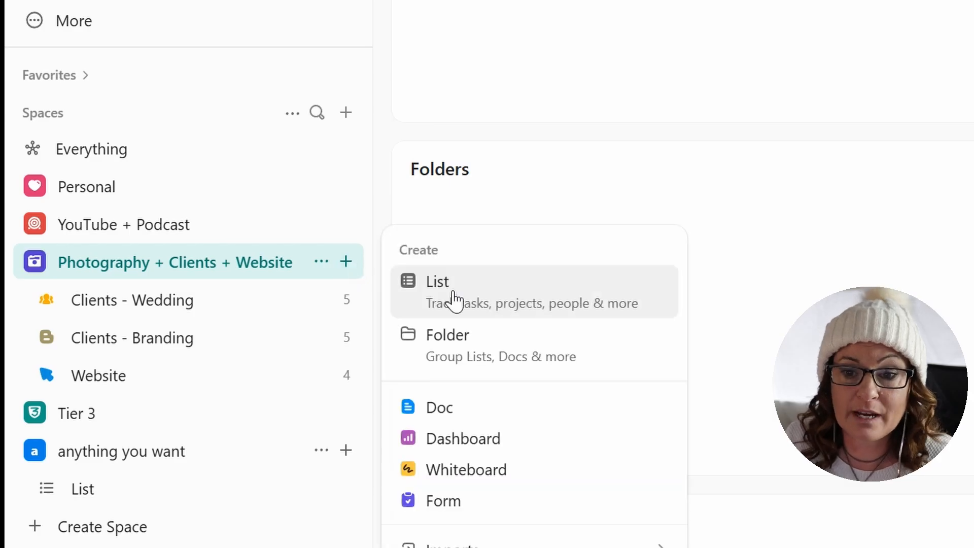
click(483, 303)
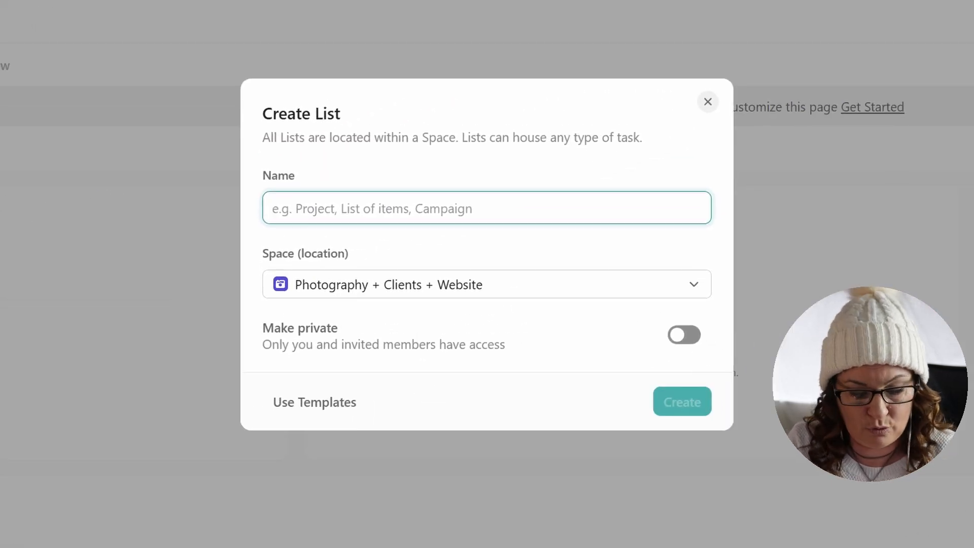
text(Photography )
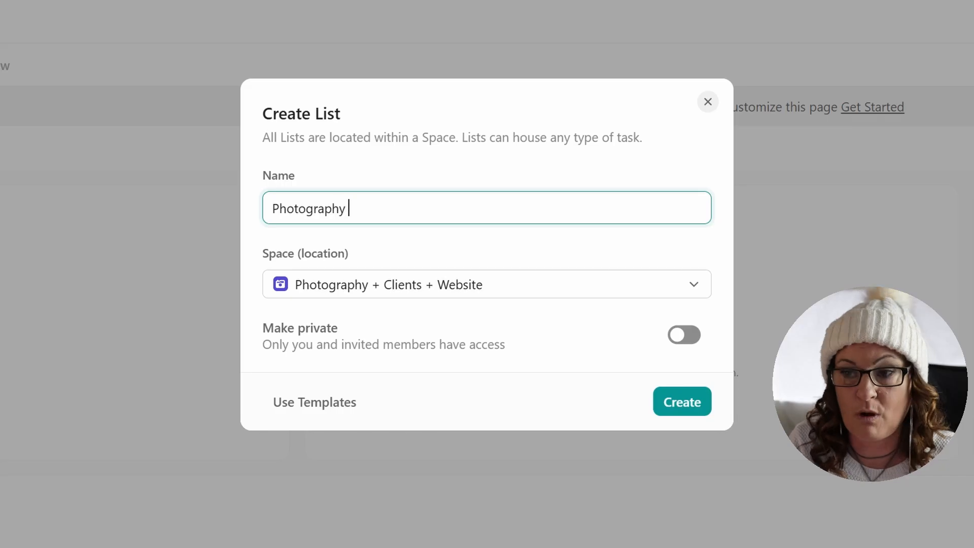
text(- Wildlings)
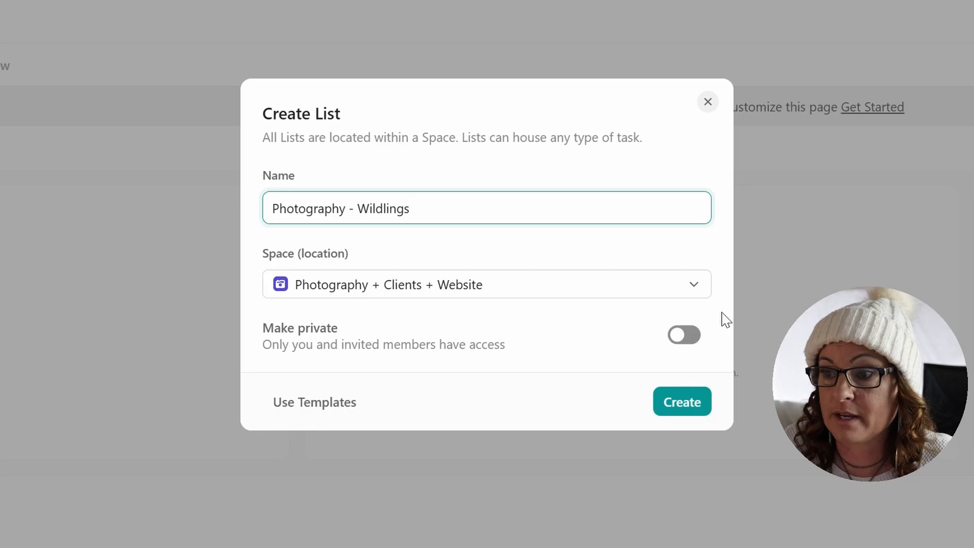
click(689, 404)
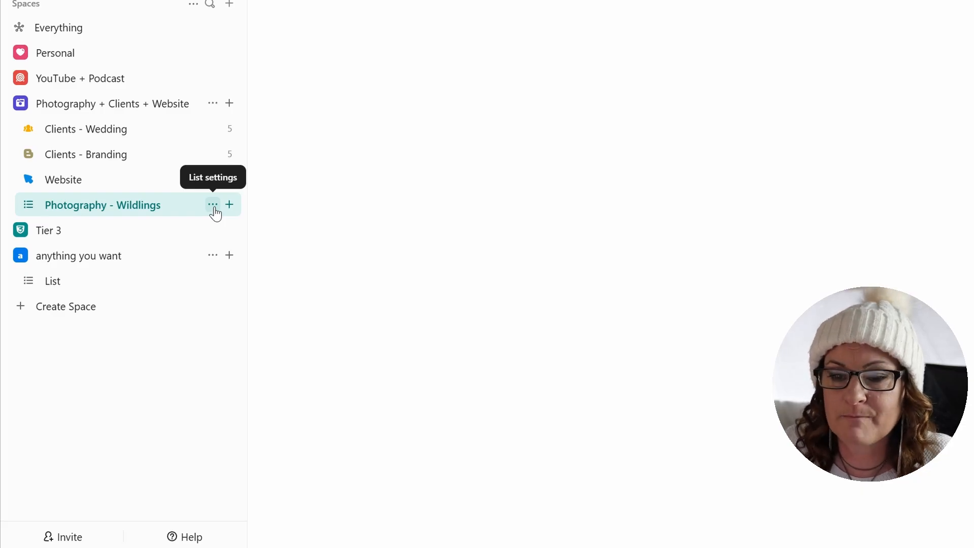
Give the Photography - Wildlings list a red color and the Baby carriage icon.
click(213, 206)
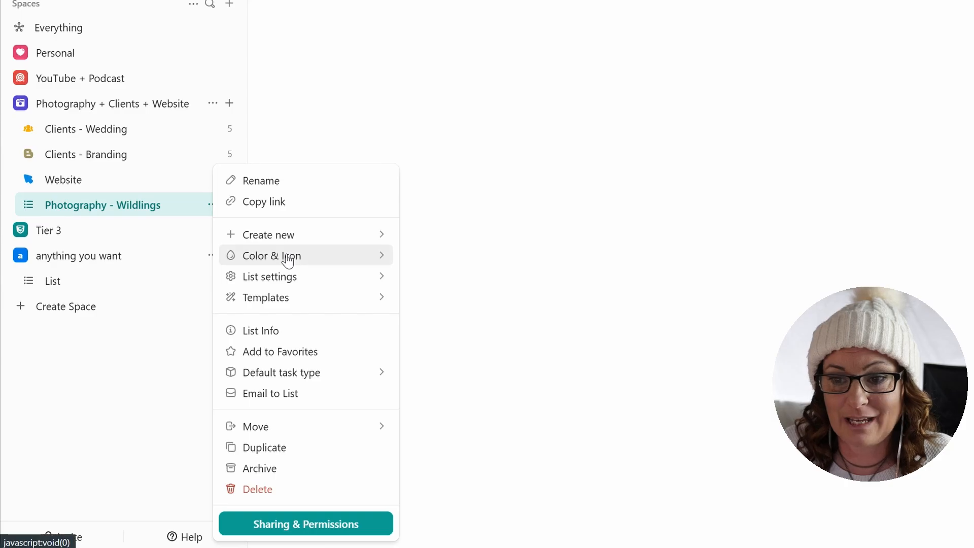
mouse_move(288, 260)
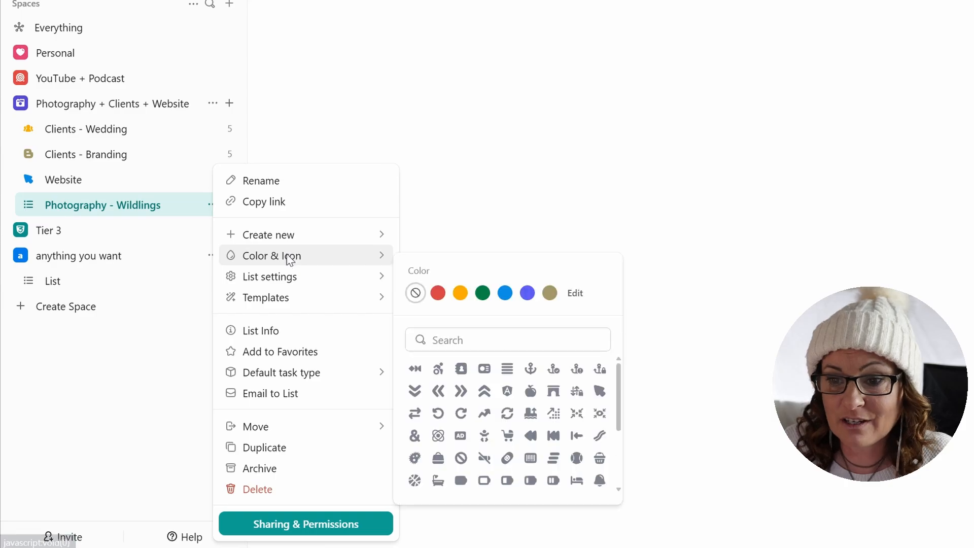
click(440, 300)
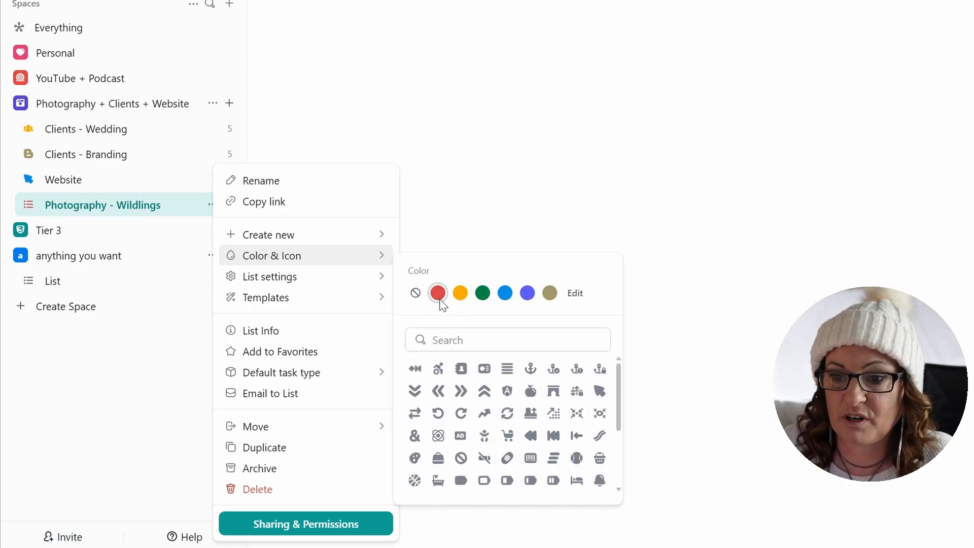
click(510, 440)
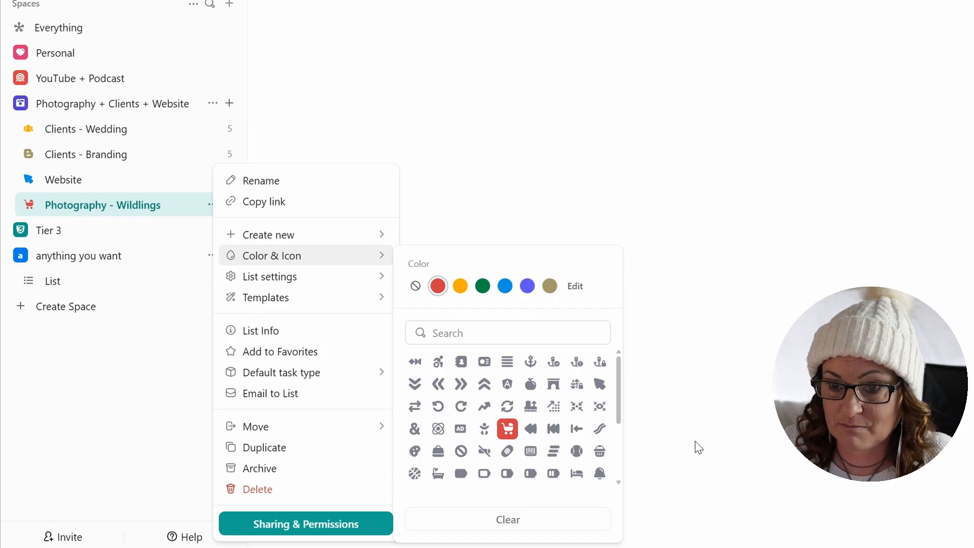
click(496, 261)
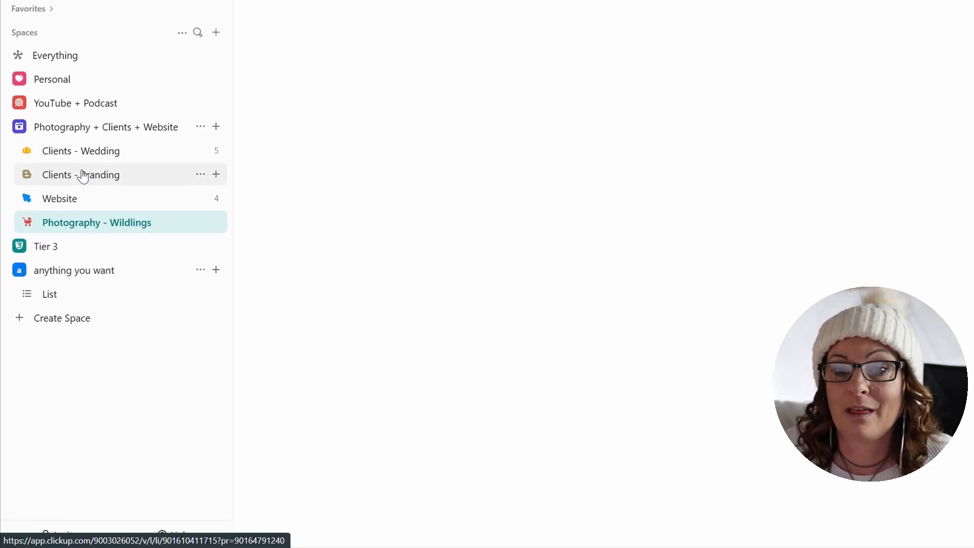
Open the Clients - Wedding list and bring up the editor for its statuses.
click(112, 146)
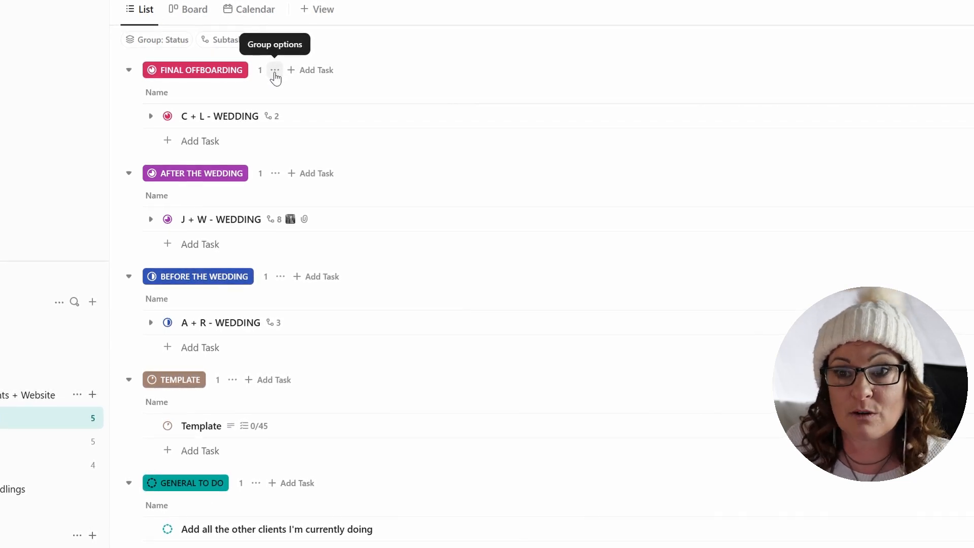
click(275, 71)
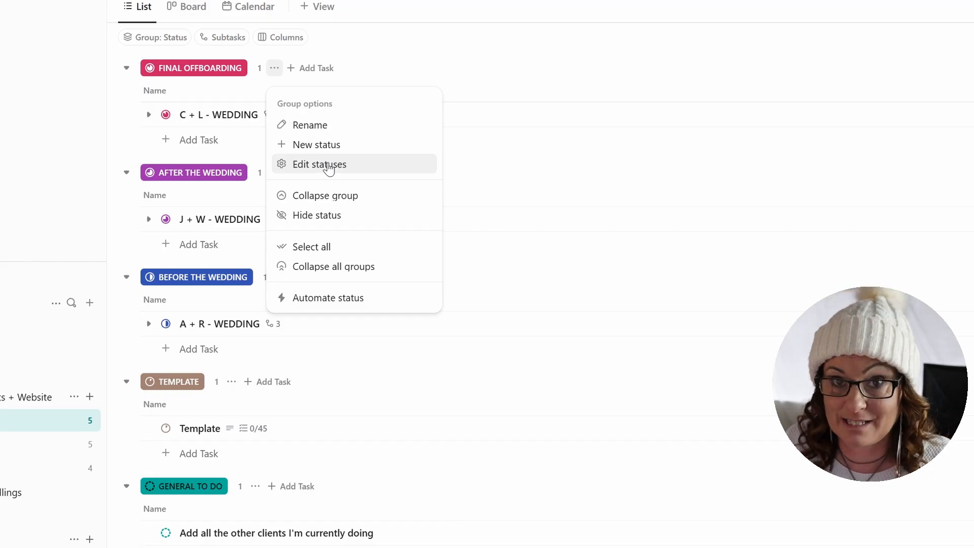
click(329, 168)
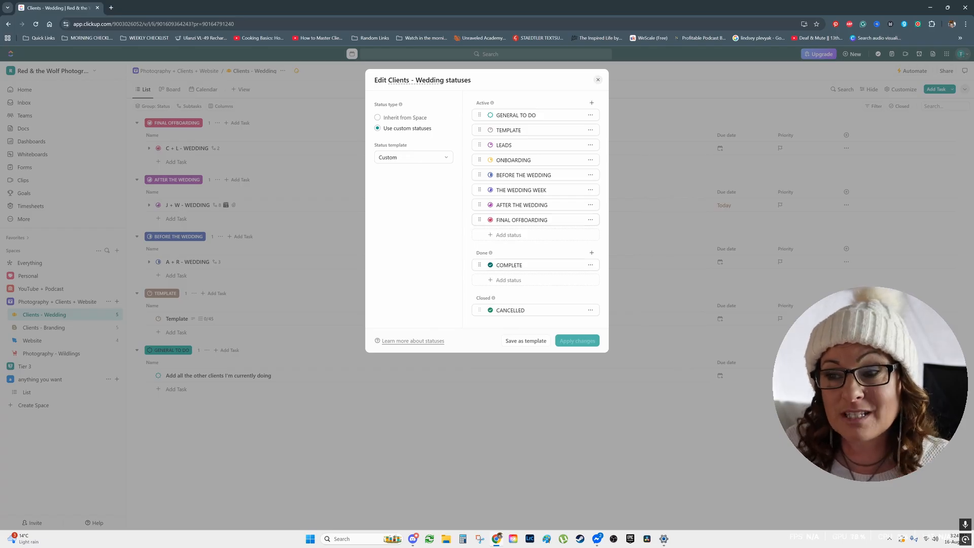
Add an orange status named ARCHIVED to the Active group of the Clients - Wedding statuses.
click(514, 237)
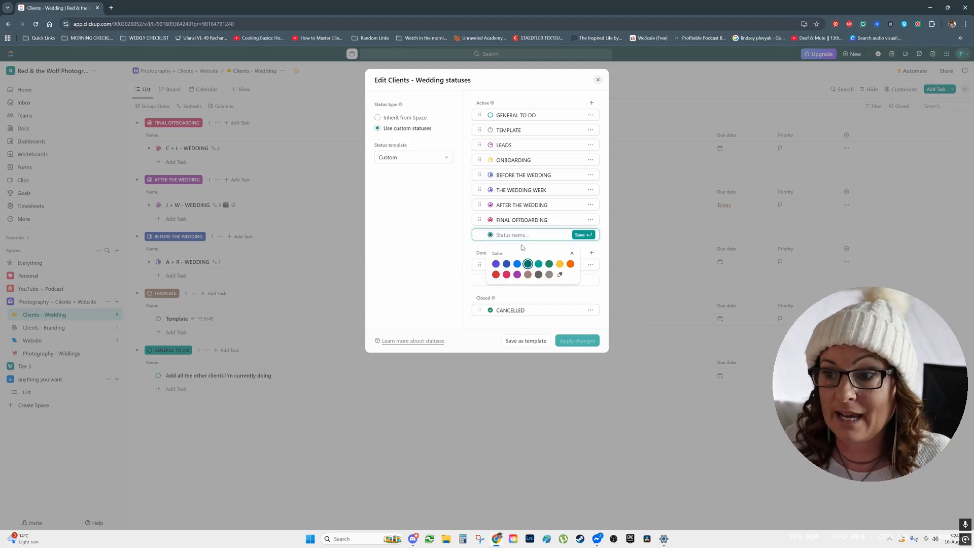
click(569, 266)
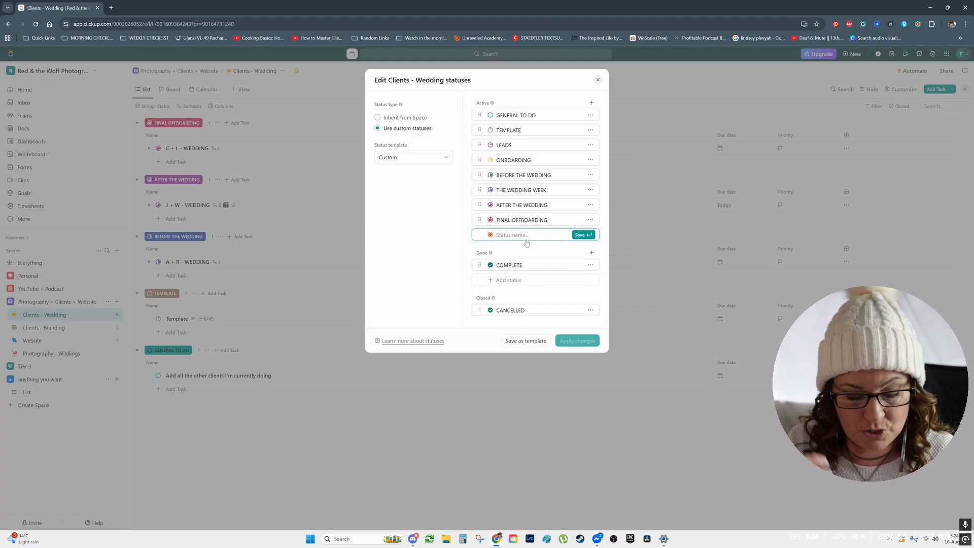
text(ARC)
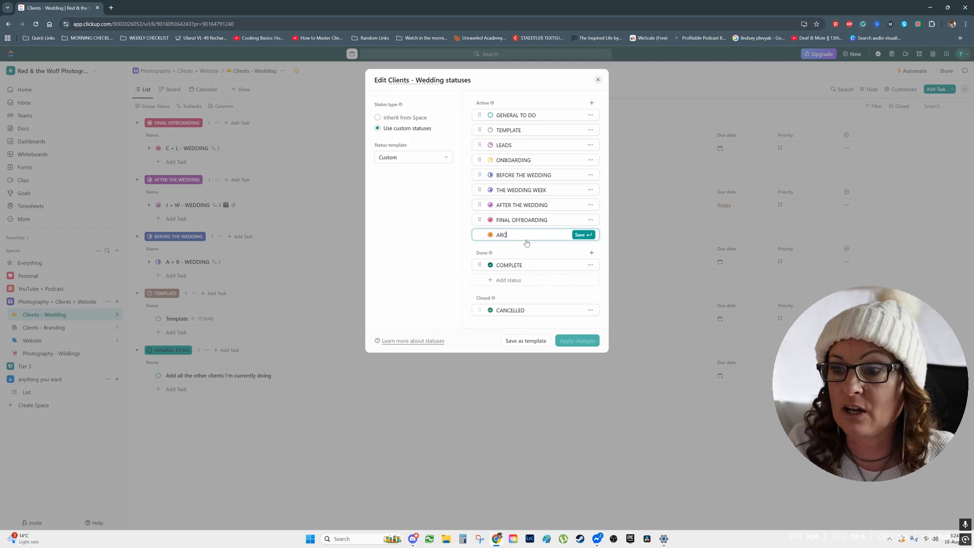
text(HIVVED)
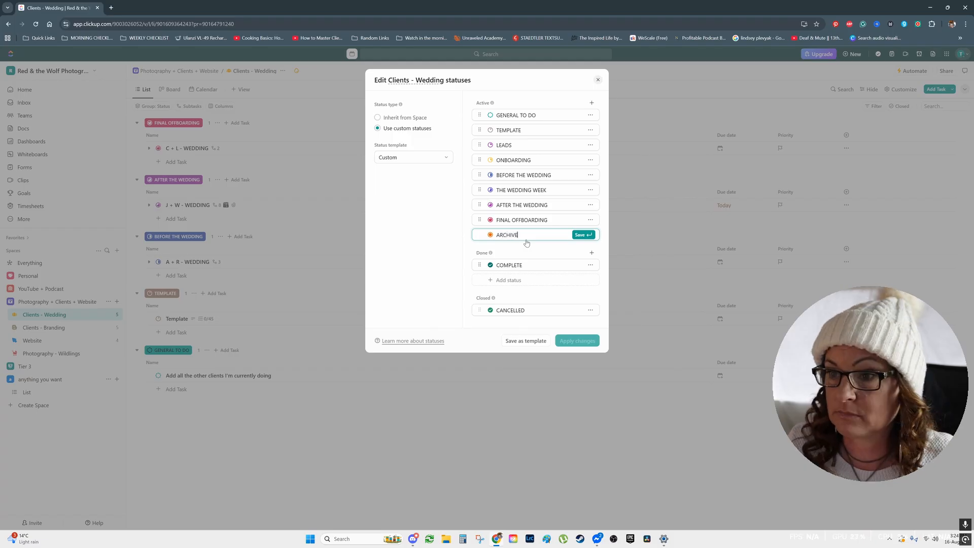
click(582, 235)
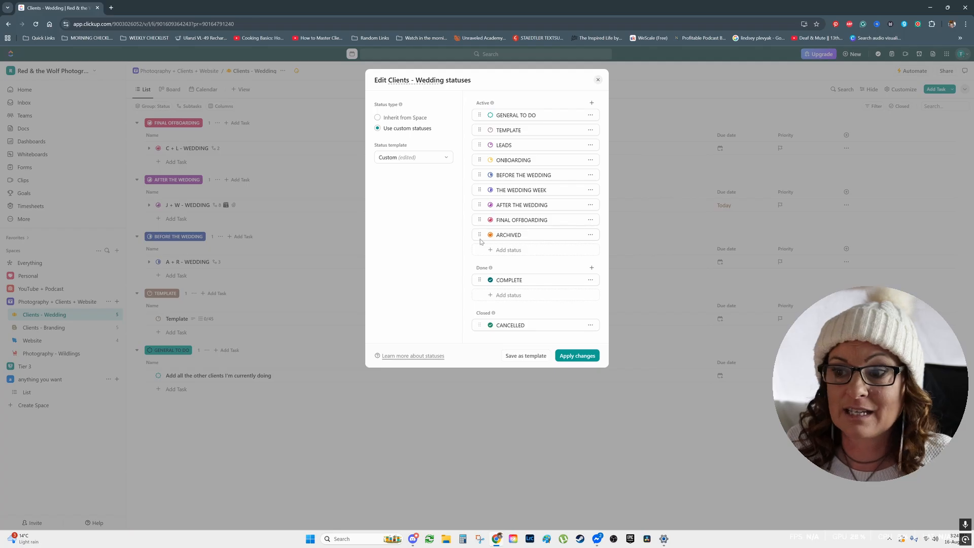
Move the ARCHIVED status below COMPLETE in the Done group and close the status editor without applying the changes.
drag(479, 236, 477, 288)
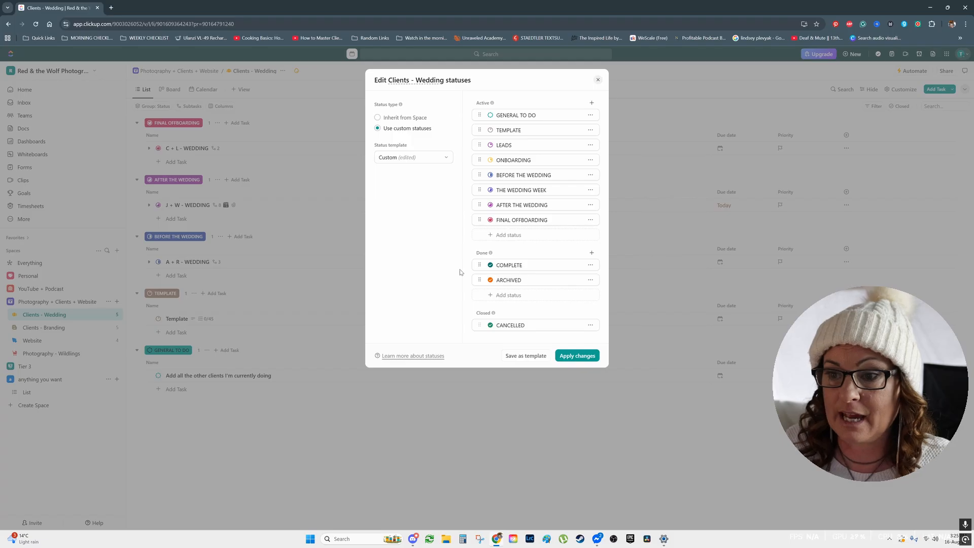
mouse_move(478, 280)
mouse_down()
mouse_move(477, 157)
mouse_move(480, 280)
mouse_up()
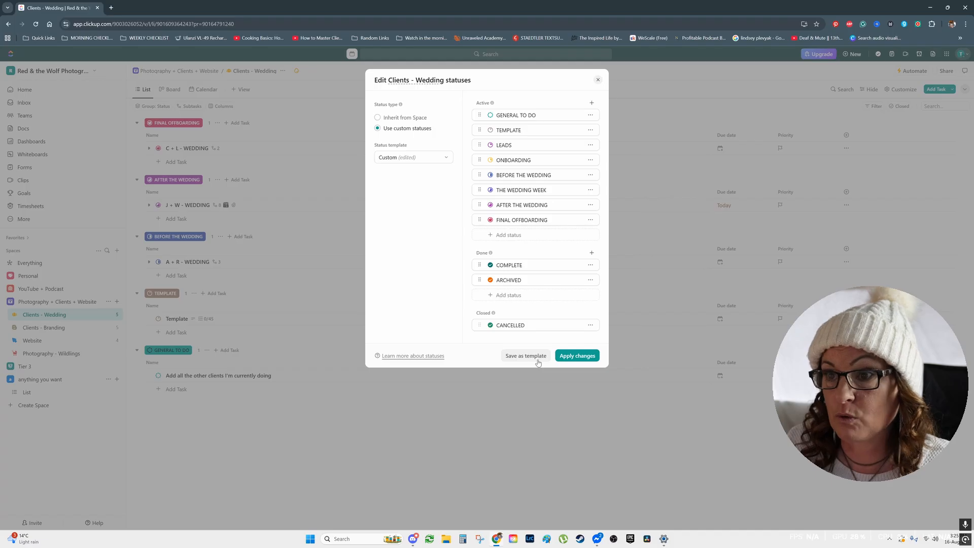
click(599, 81)
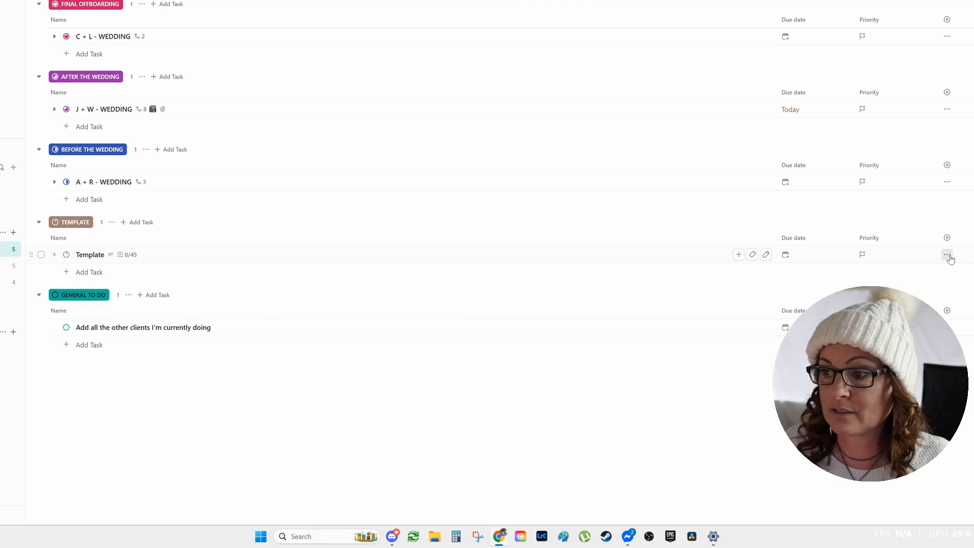
Duplicate everything in the Template task within Clients - Wedding, name the copy with the couple's first names, and open it.
click(948, 256)
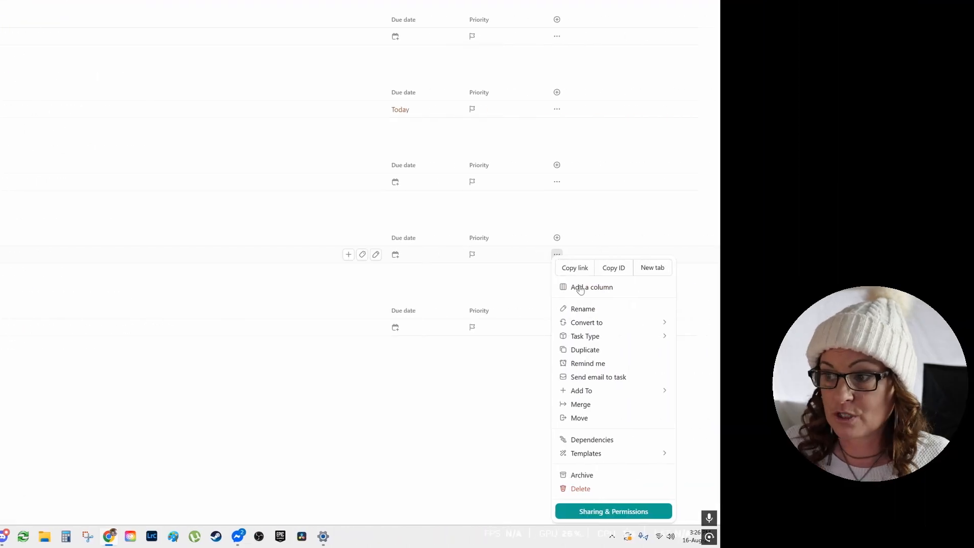
click(578, 351)
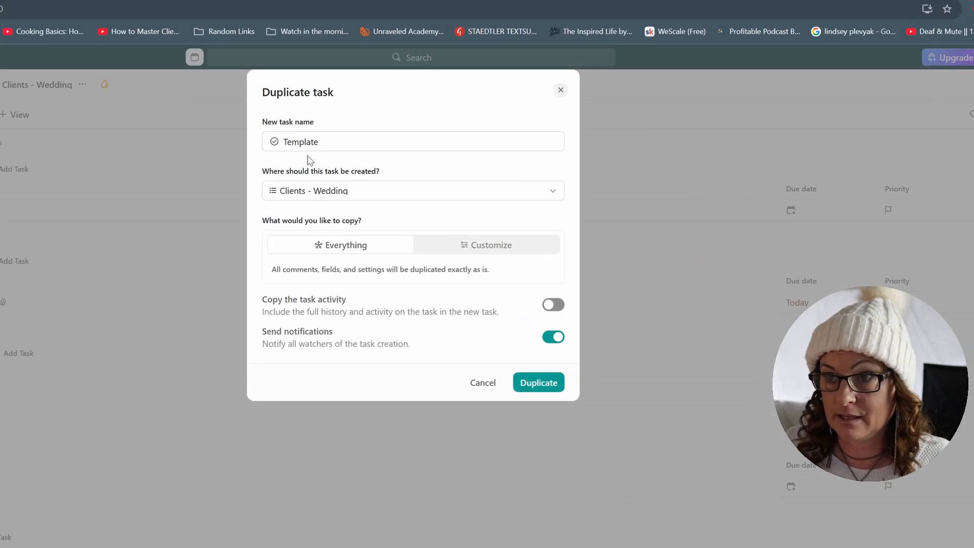
drag(320, 142, 282, 142)
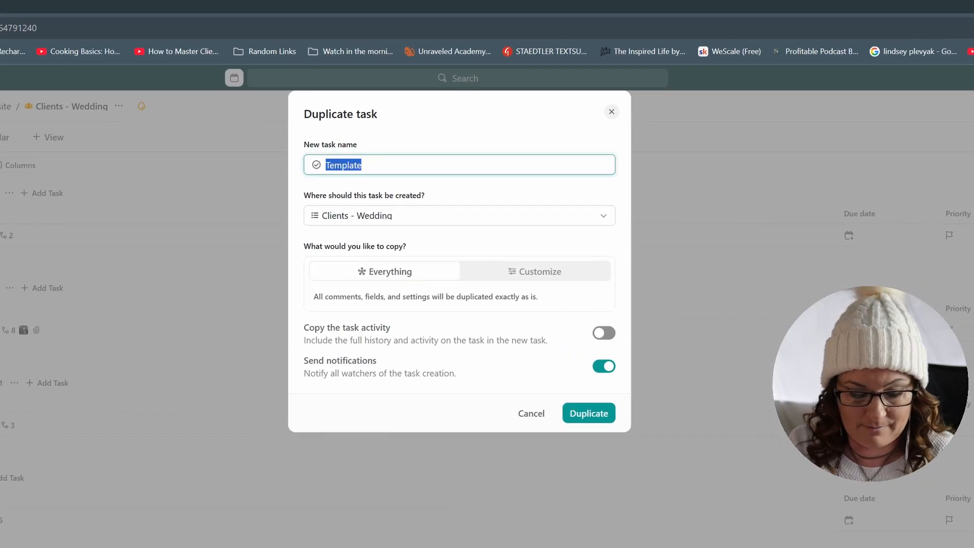
text(Sarah and Bob)
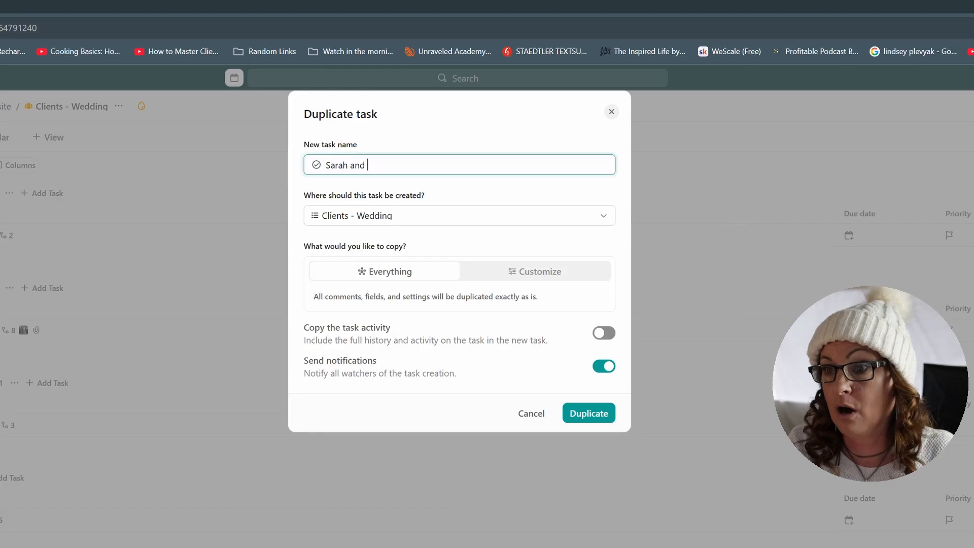
click(590, 413)
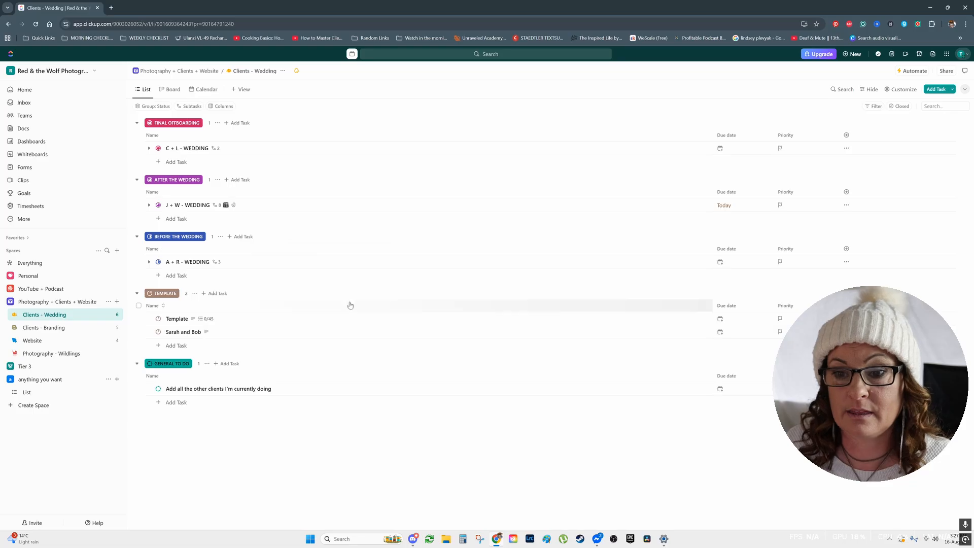
click(184, 333)
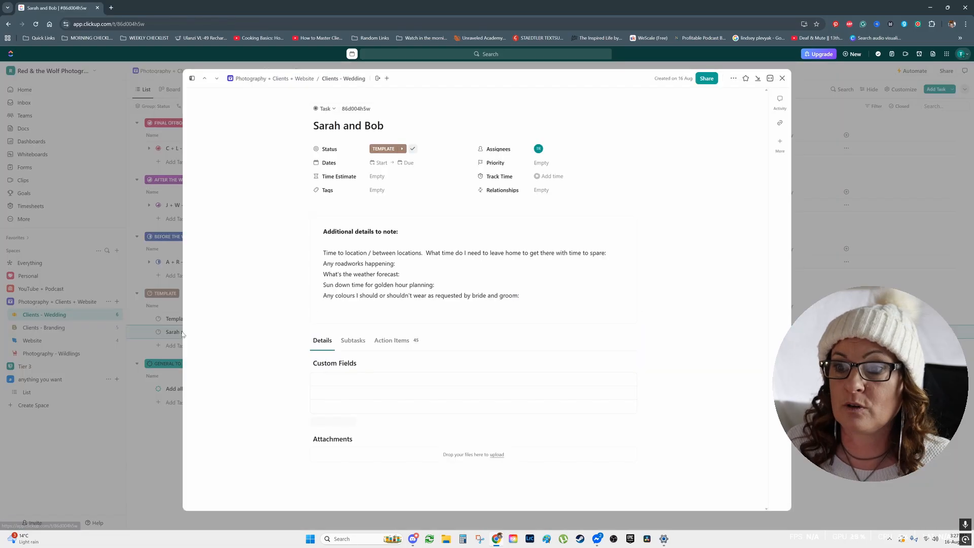
Set the status of the duplicated couple's task to LEADS and close the task.
click(386, 149)
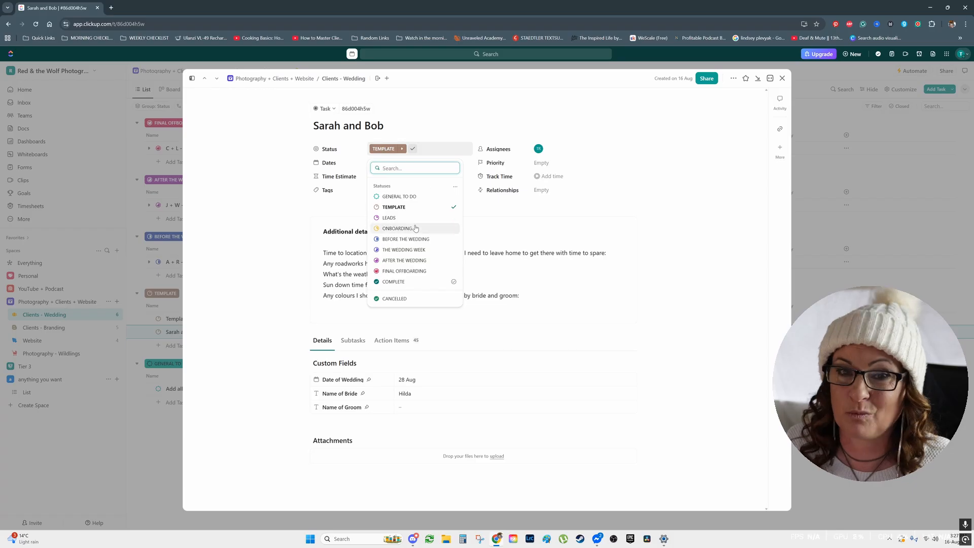
click(401, 218)
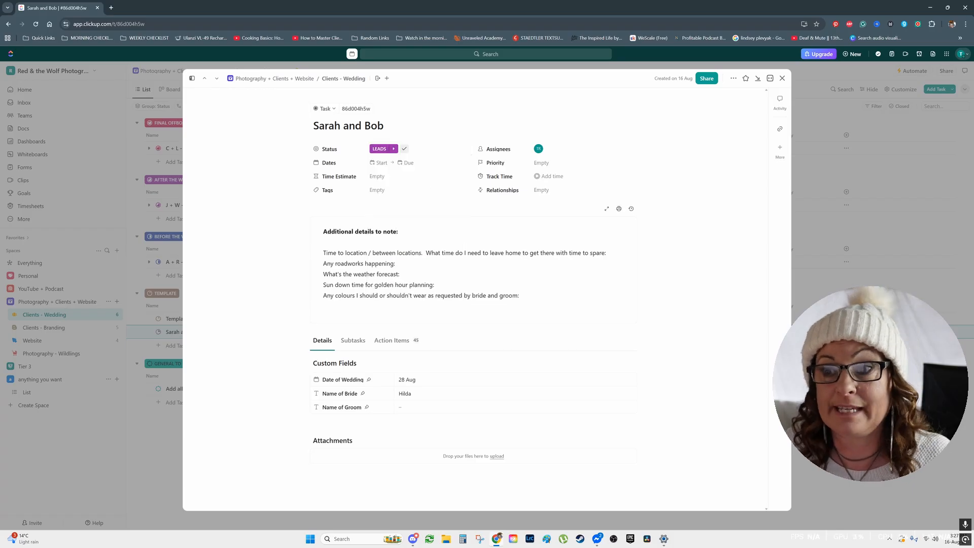
click(782, 78)
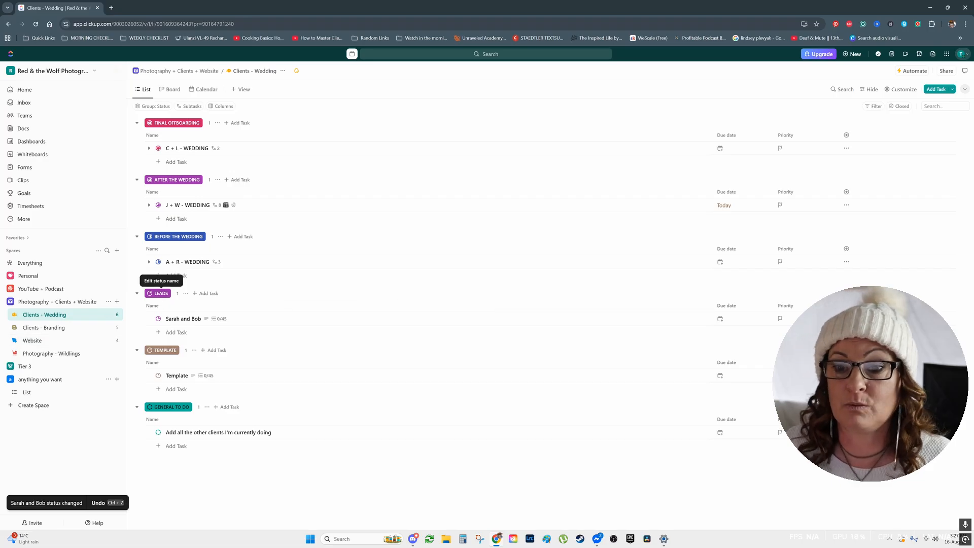
Reopen the couple's task in the LEADS group, change its status to ONBOARDING, and close it.
click(181, 320)
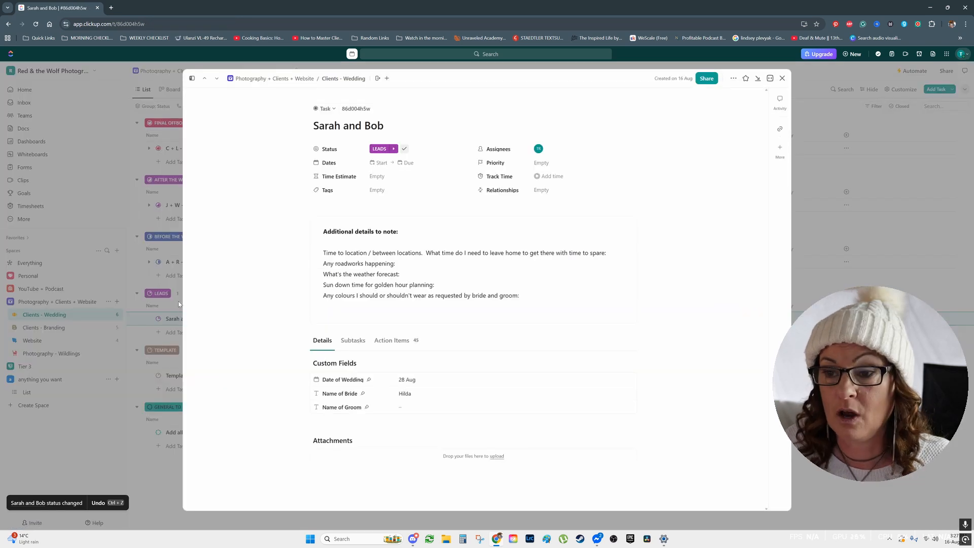
click(395, 150)
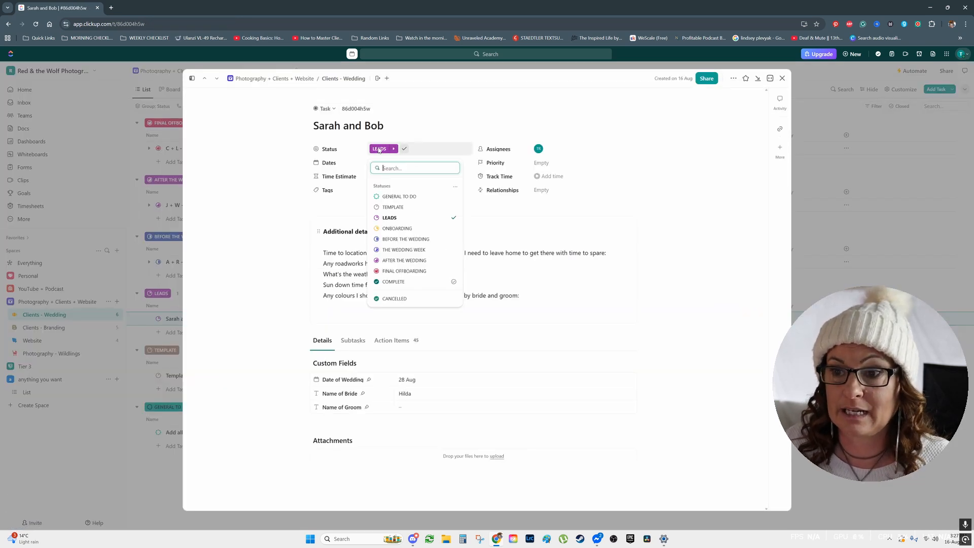
click(396, 229)
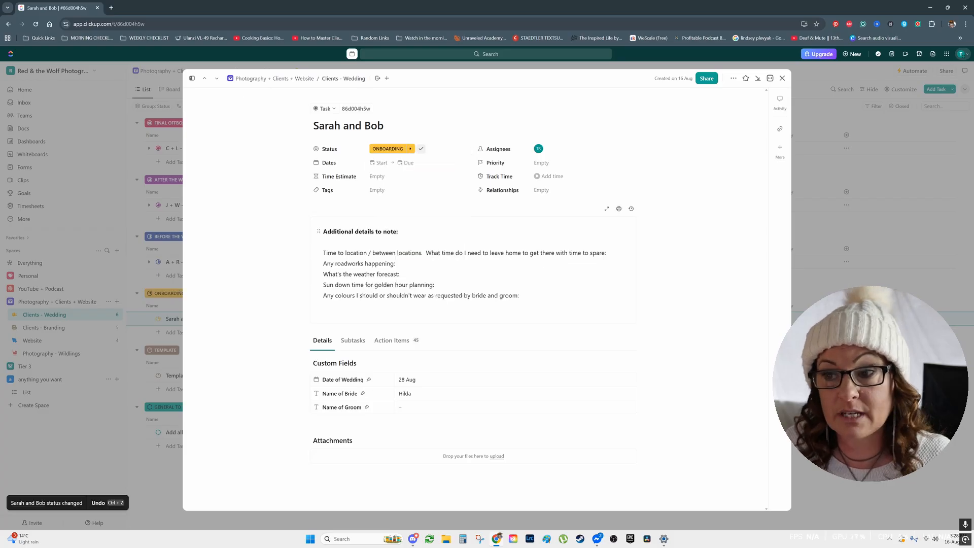
click(782, 78)
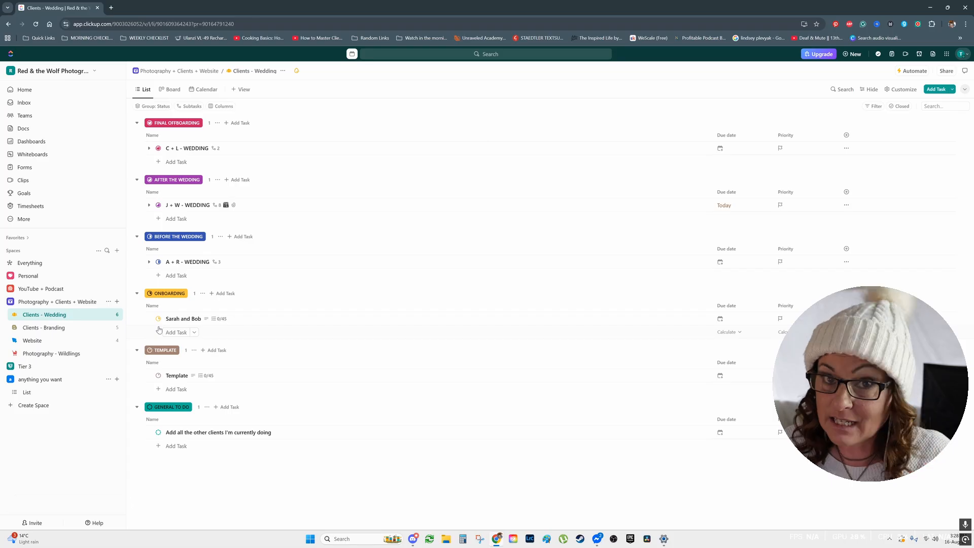
Move the couple's task from ONBOARDING to the FINAL OFFBOARDING status and close it.
click(189, 320)
click(389, 149)
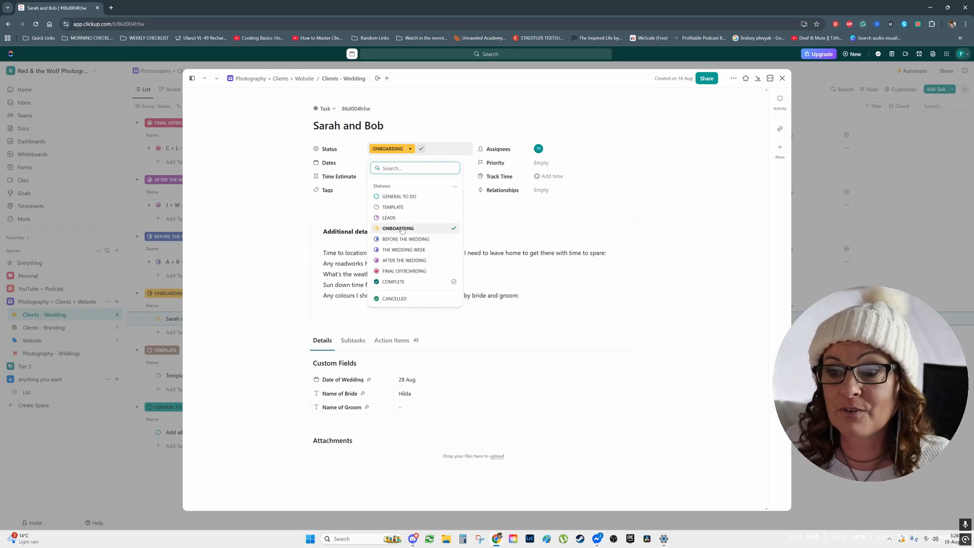
click(405, 272)
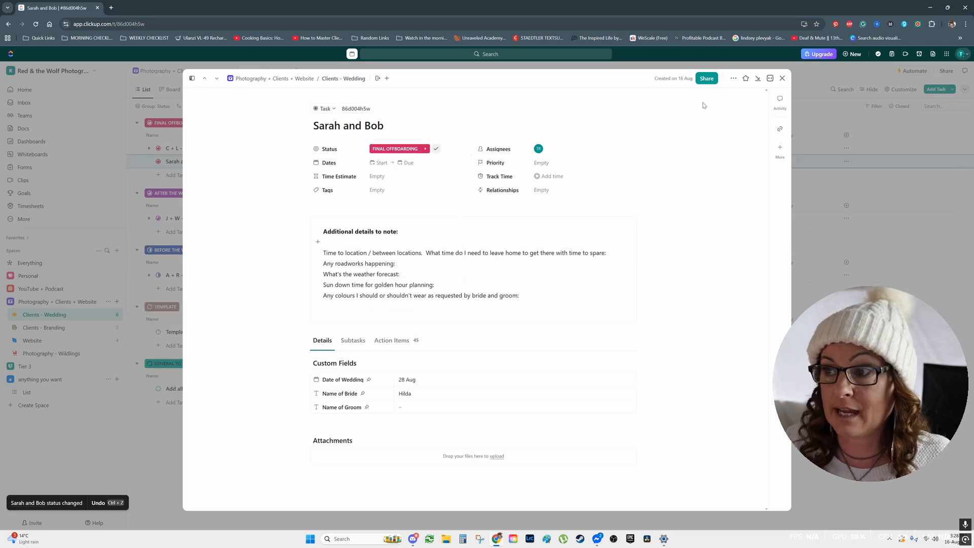
click(783, 78)
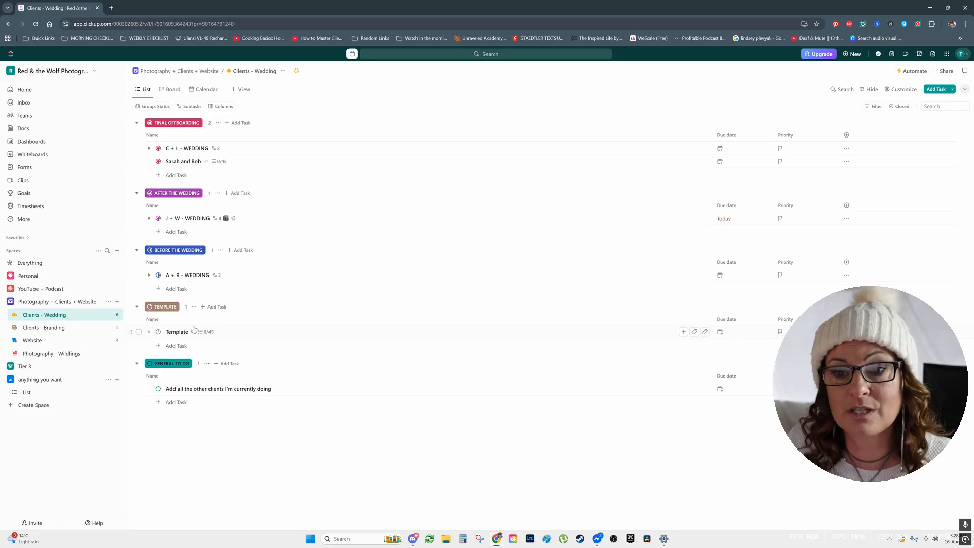
Return the couple's task to the LEADS status and show its hidden empty custom fields.
click(185, 161)
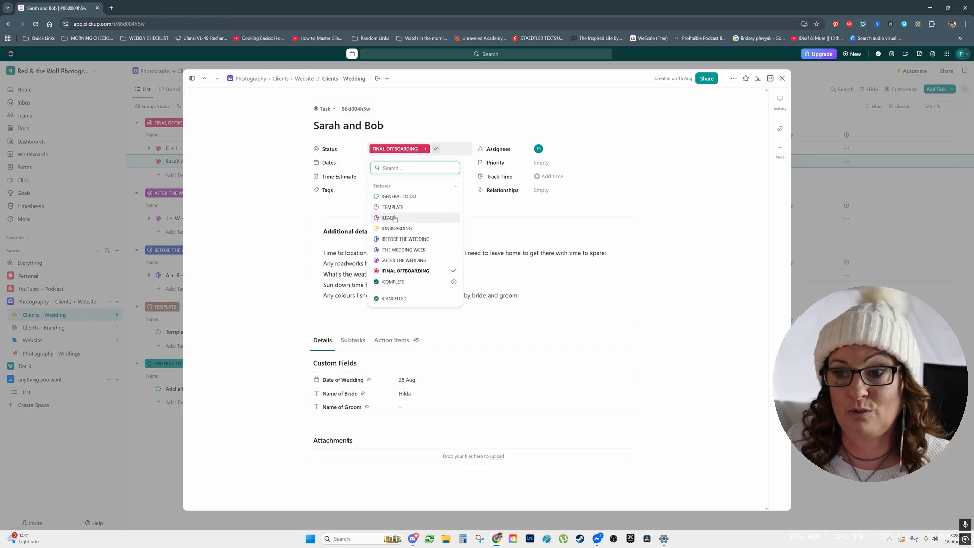
click(390, 218)
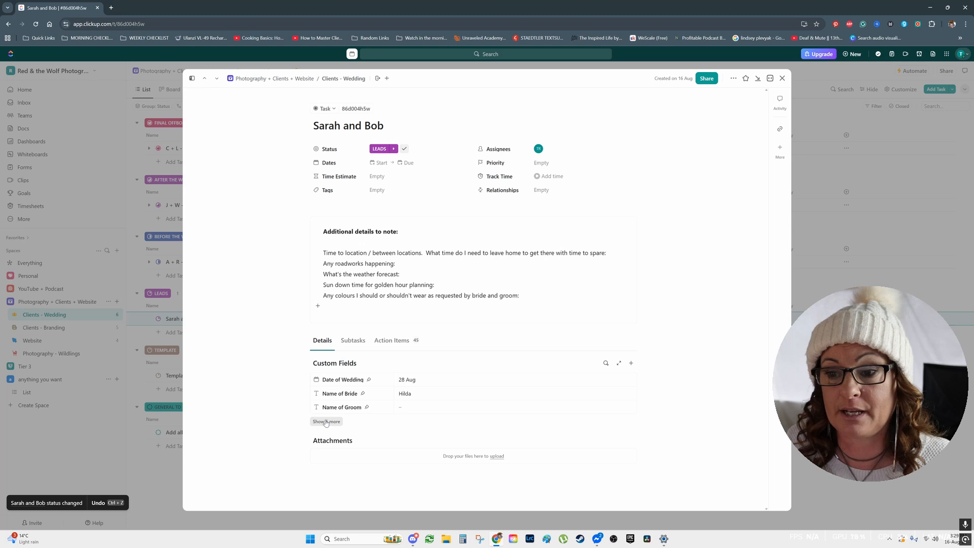
click(326, 423)
scroll(285, 370, down, 1)
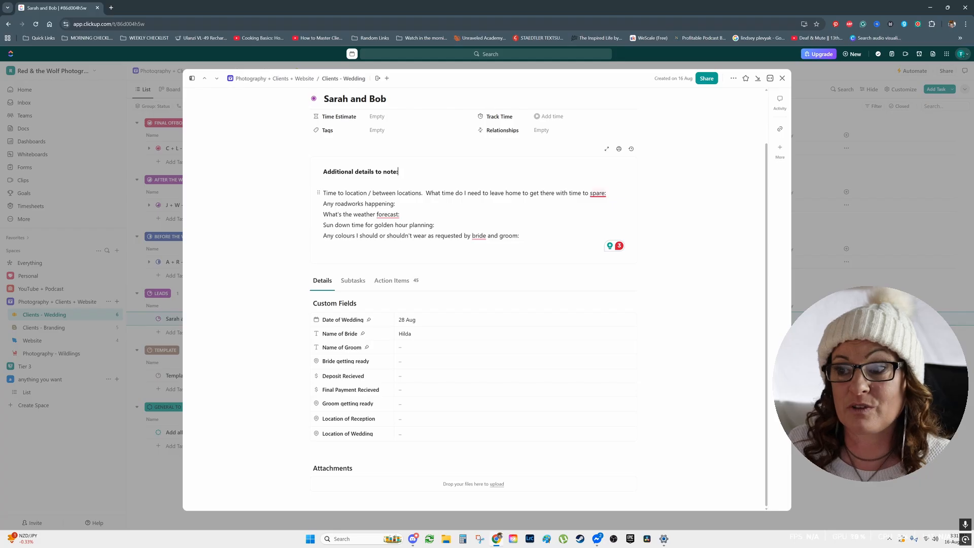
click(608, 193)
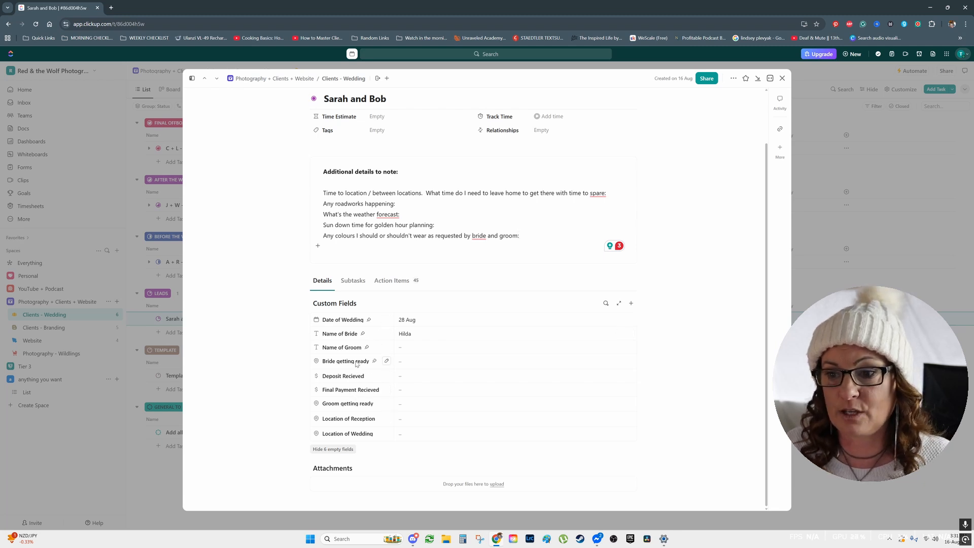
Examine the Bride getting ready field's advanced settings in the Custom Field Manager, then cancel the field editing and close the manager.
click(387, 362)
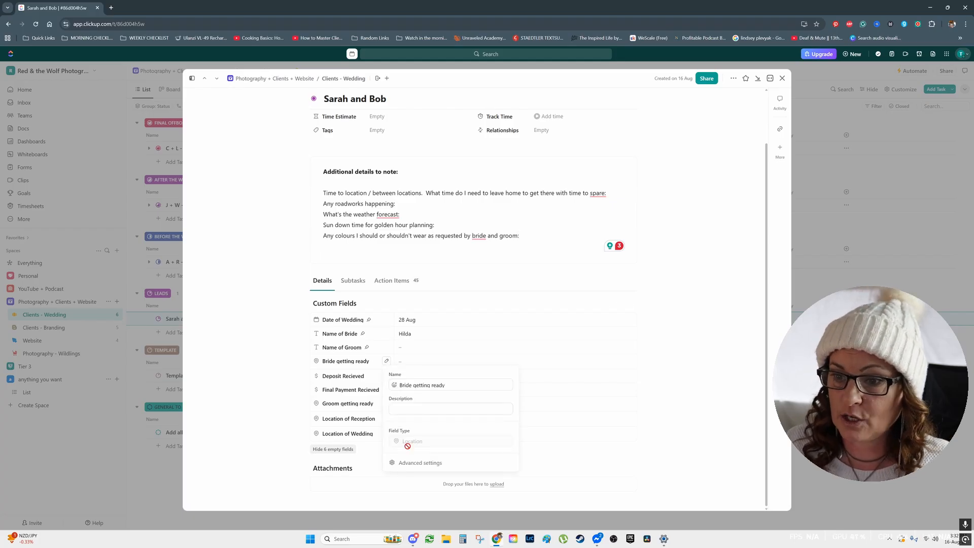
click(421, 463)
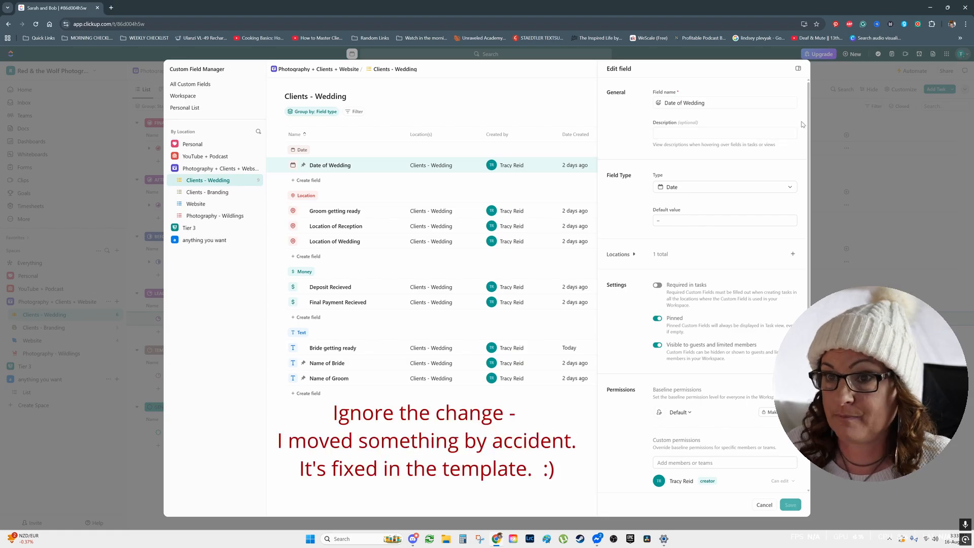
click(765, 505)
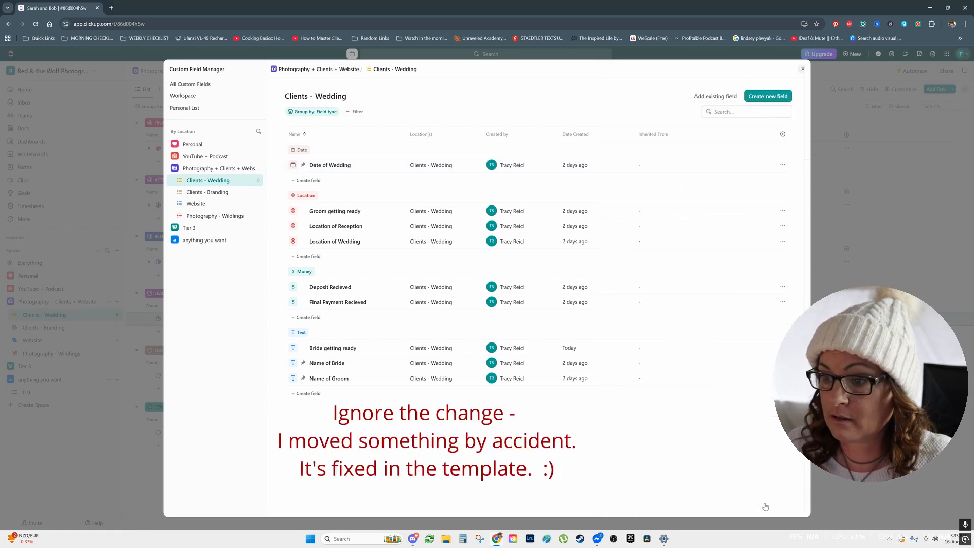
click(803, 70)
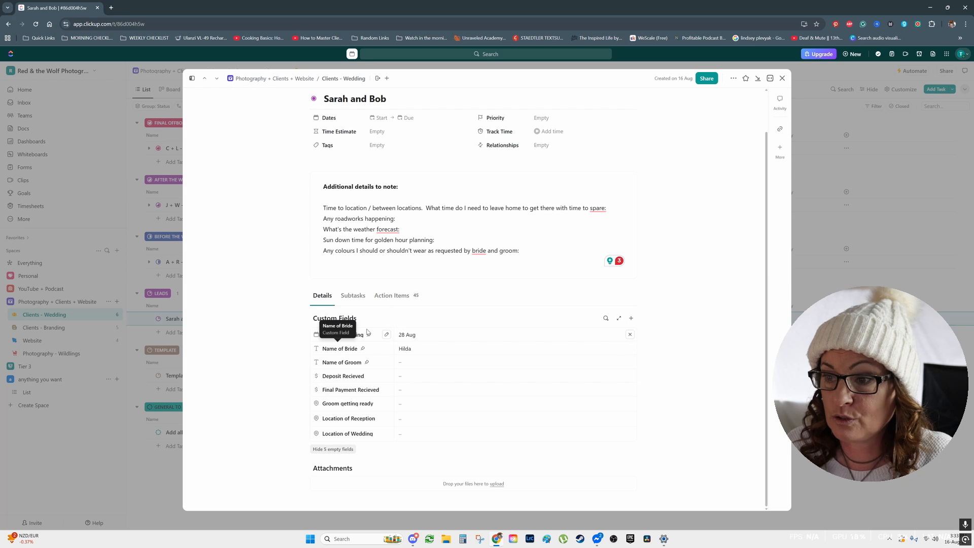
Create a Phone custom field named Phone Number of Bride in the couple's task.
click(632, 318)
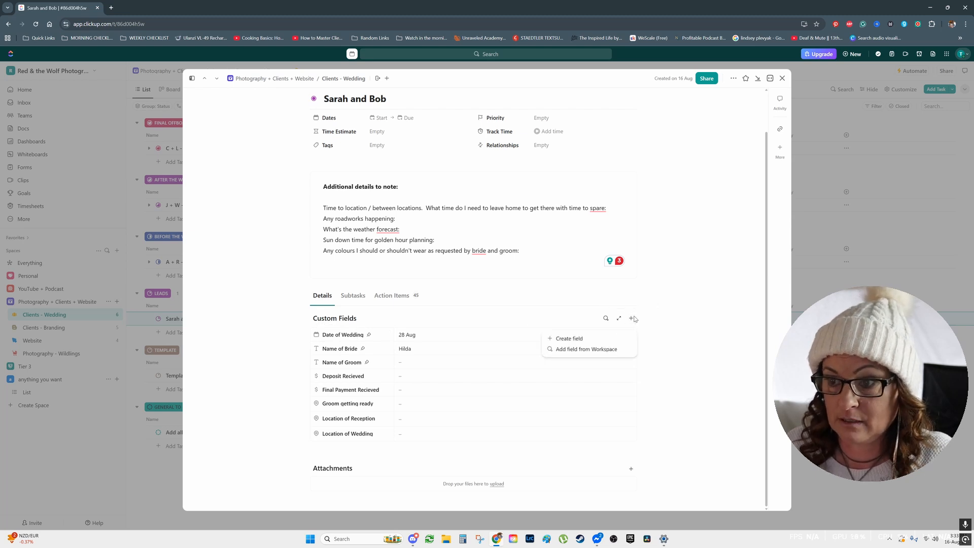
click(583, 339)
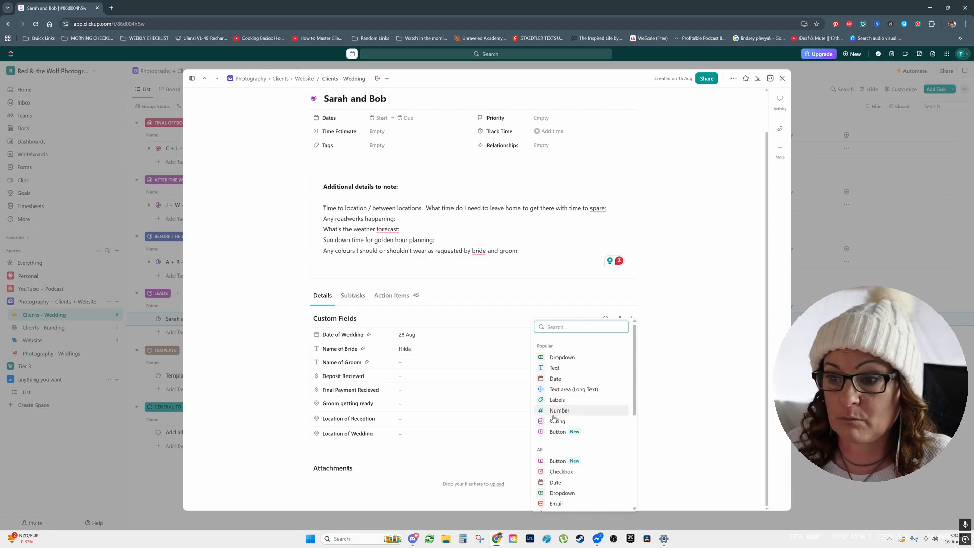
drag(636, 378, 624, 423)
scroll(623, 426, down, 1)
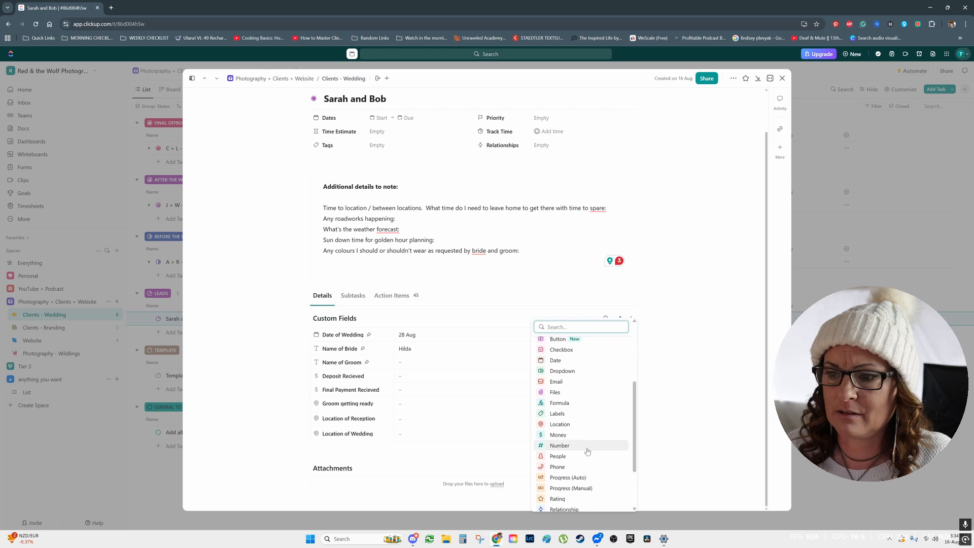
scroll(583, 446, down, 3)
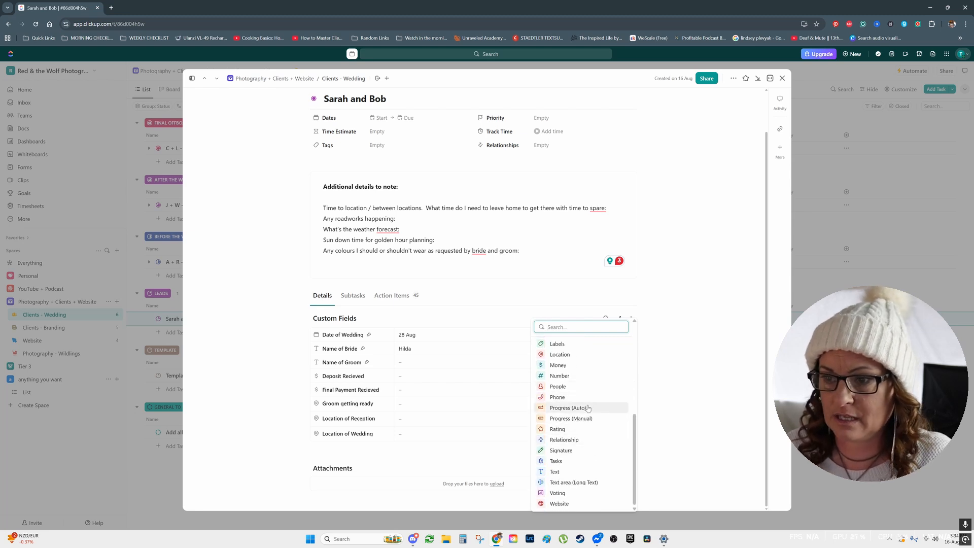
click(563, 397)
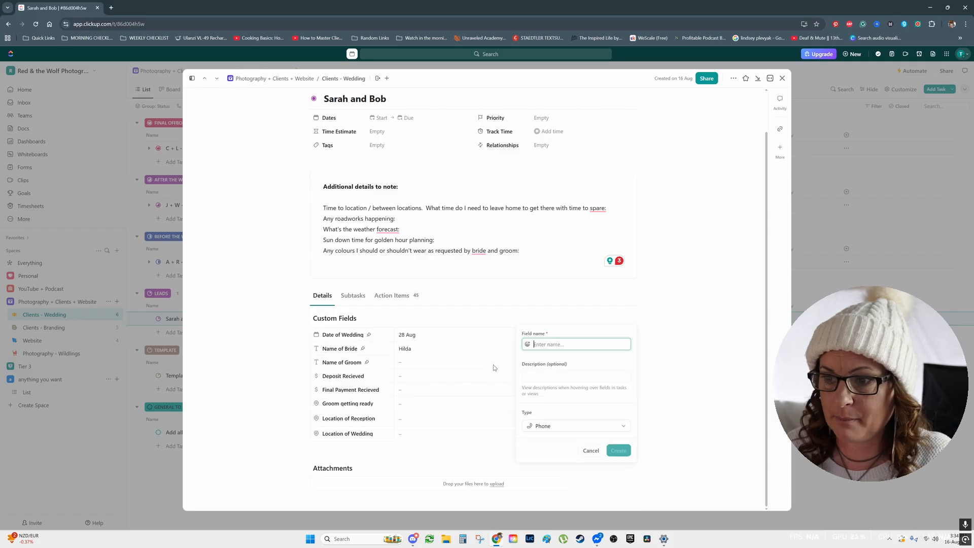
text(P)
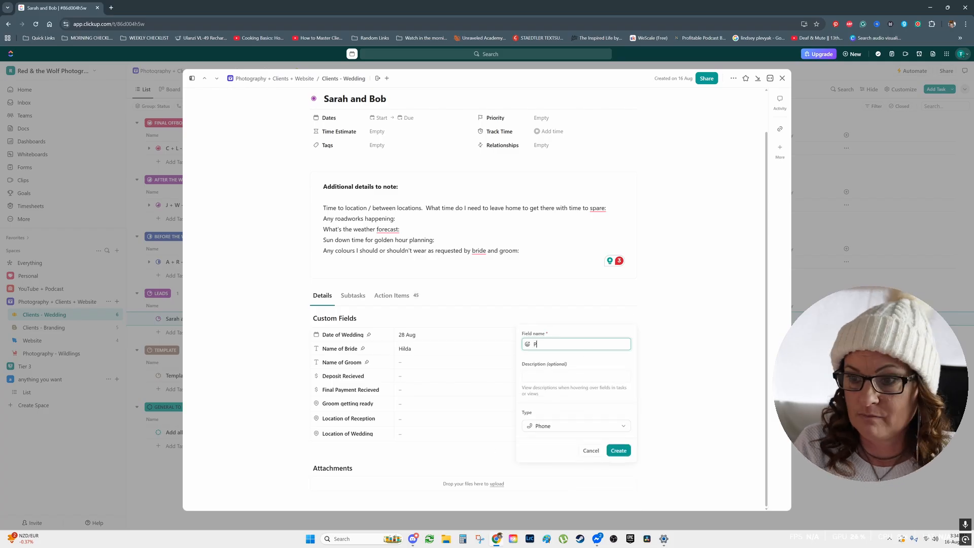
text(hone Number of Bride)
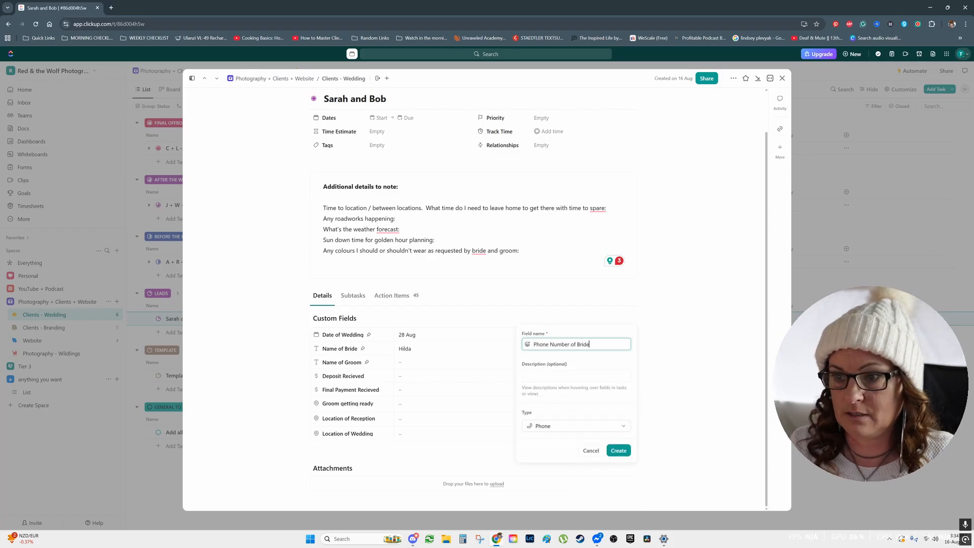
key(Return)
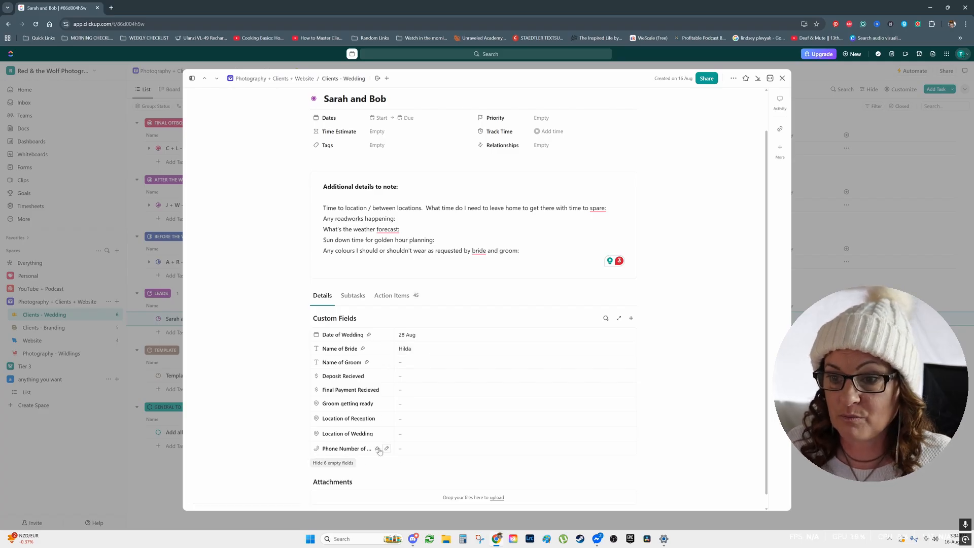
click(408, 449)
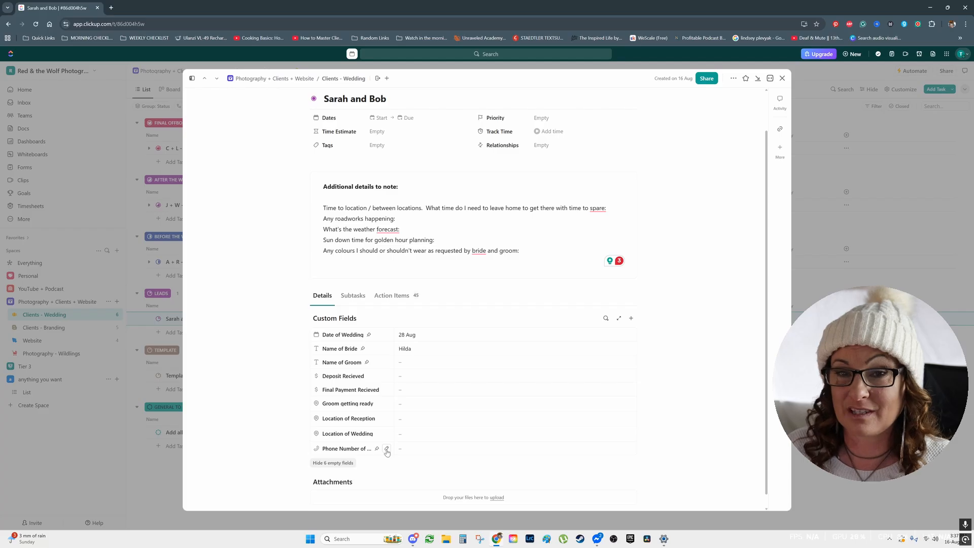
Delete the Phone Number of Bride field through the Custom Field Manager and return to the couple's task.
click(388, 450)
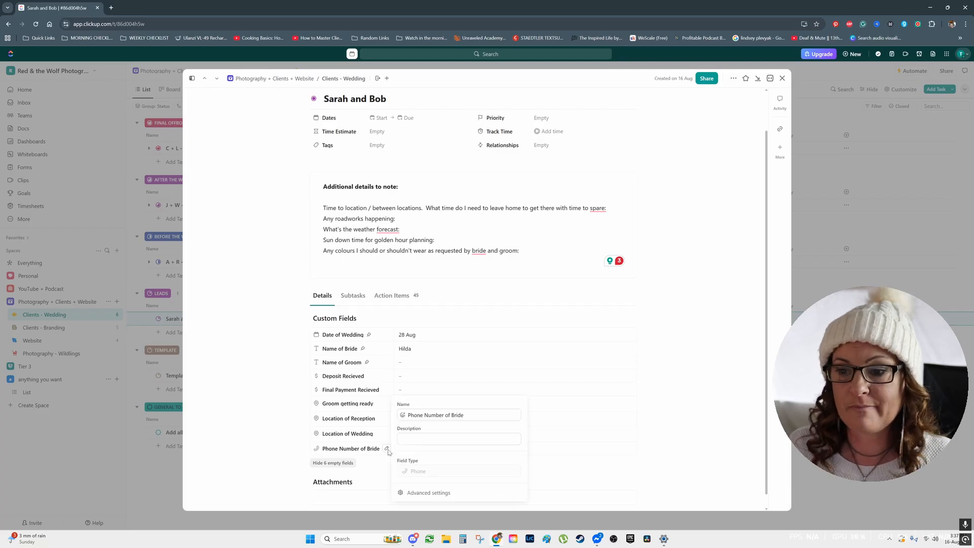
click(424, 494)
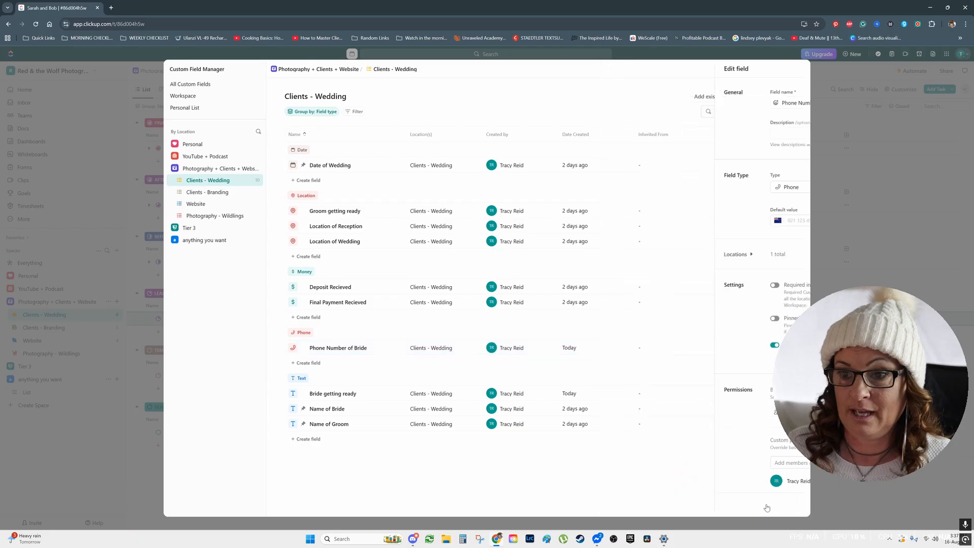
click(765, 506)
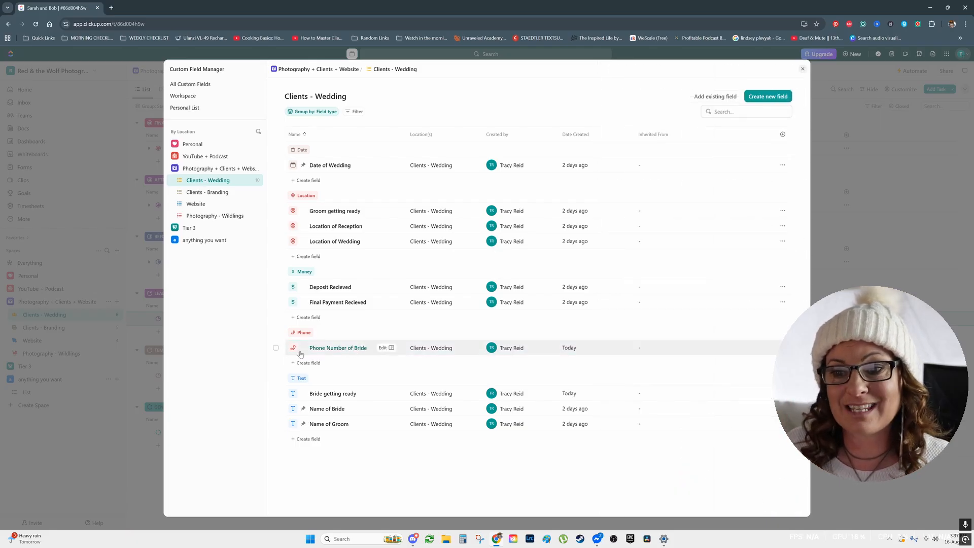
click(276, 349)
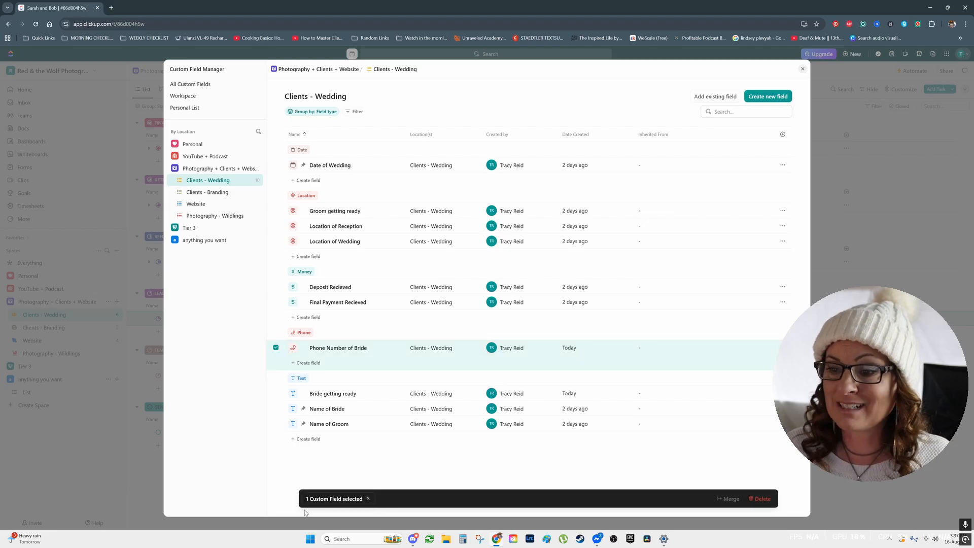
click(762, 499)
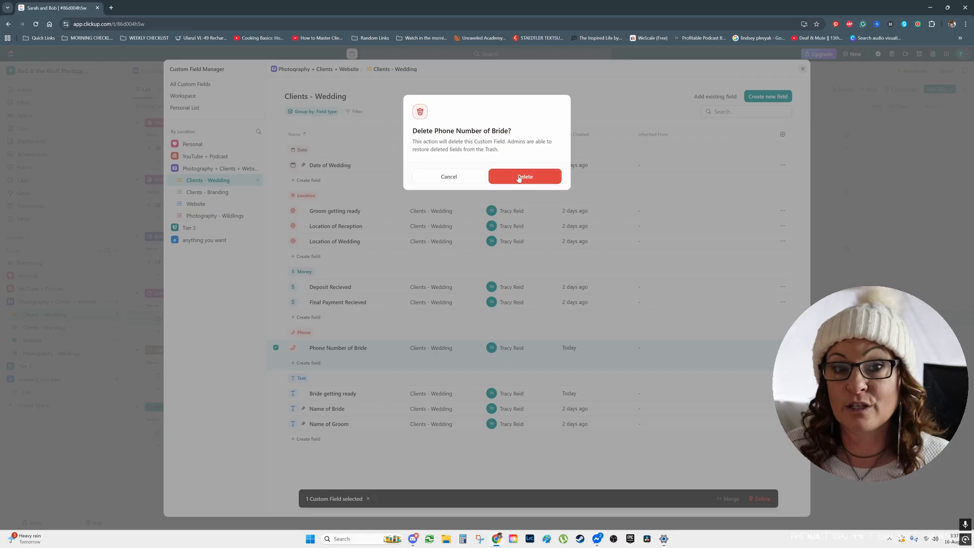
click(520, 177)
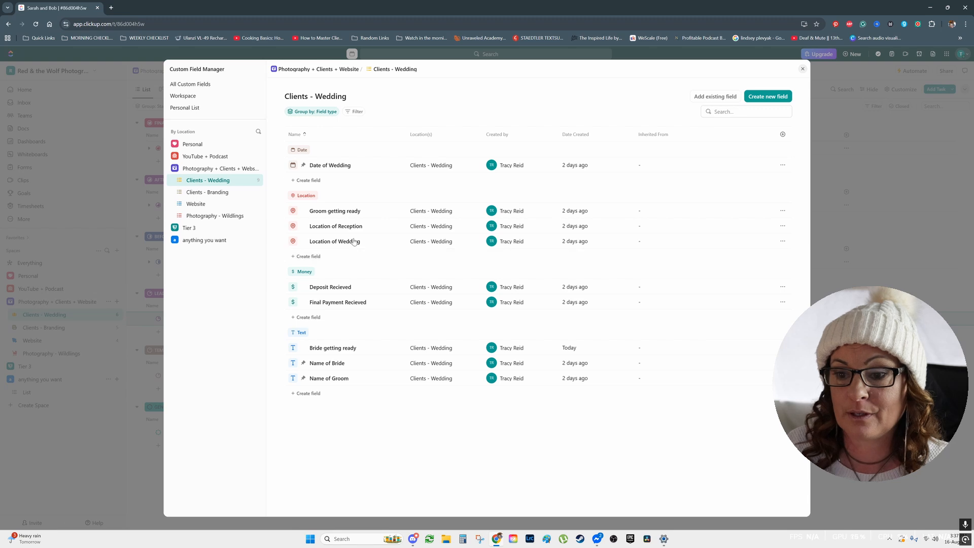
click(802, 69)
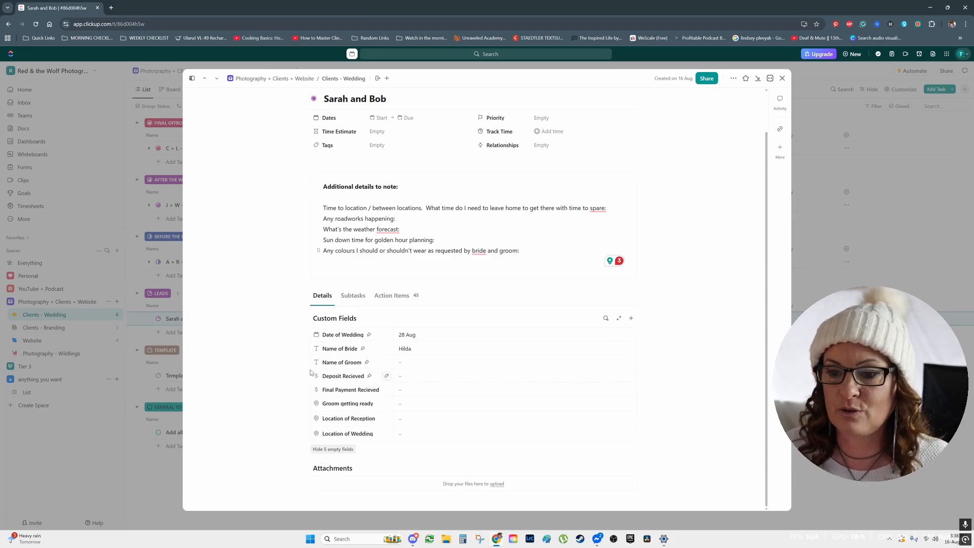
scroll(328, 451, up, 2)
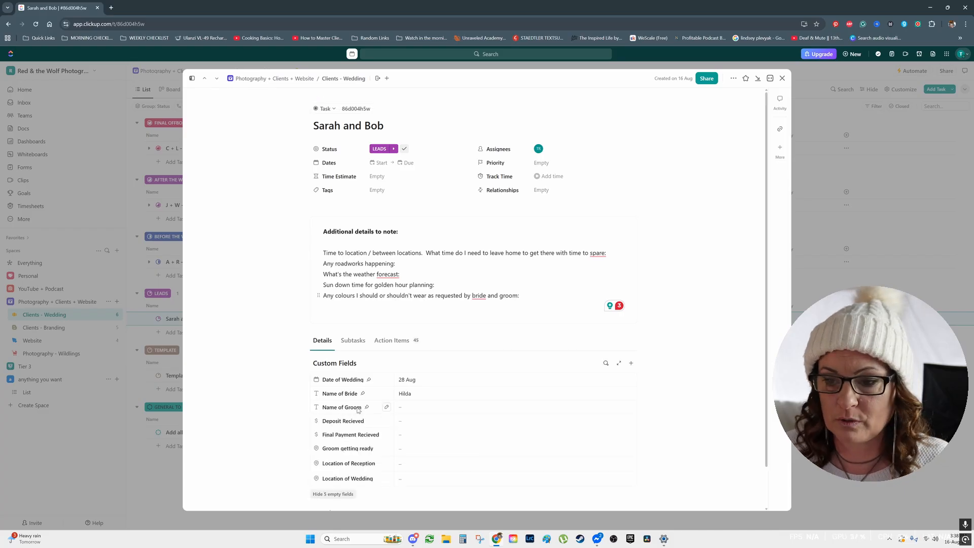
Set the couple's wedding task due date to 21.01.2026, leaving the start date blank.
scroll(327, 457, down, 2)
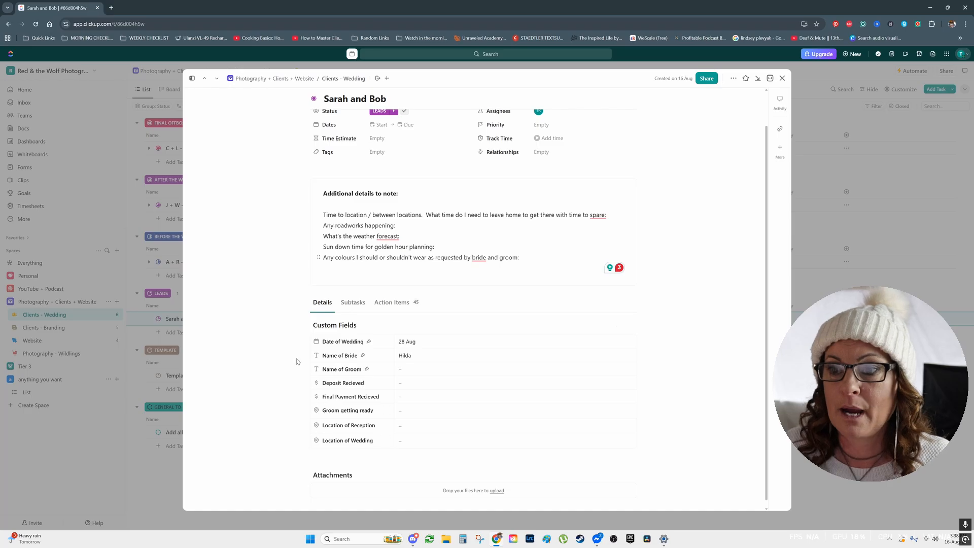
scroll(299, 361, up, 2)
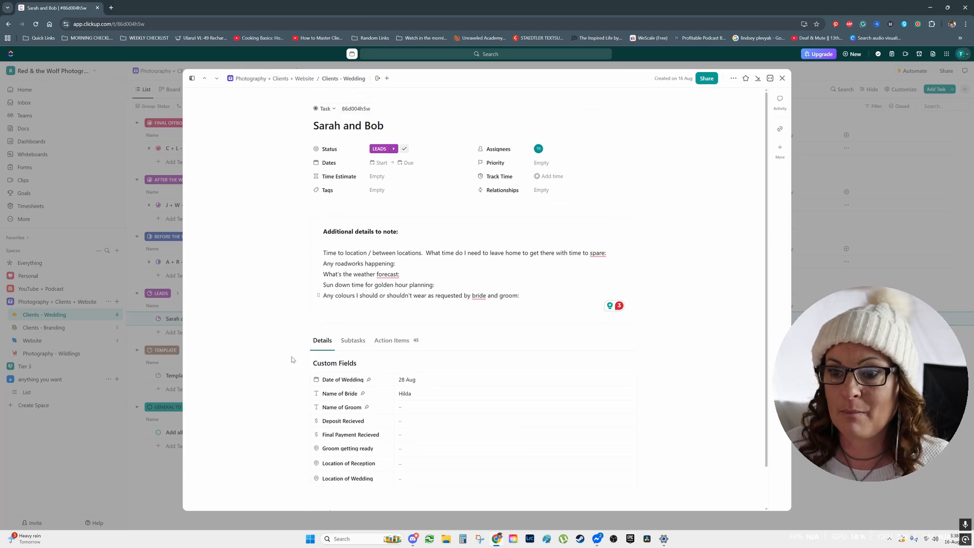
click(386, 163)
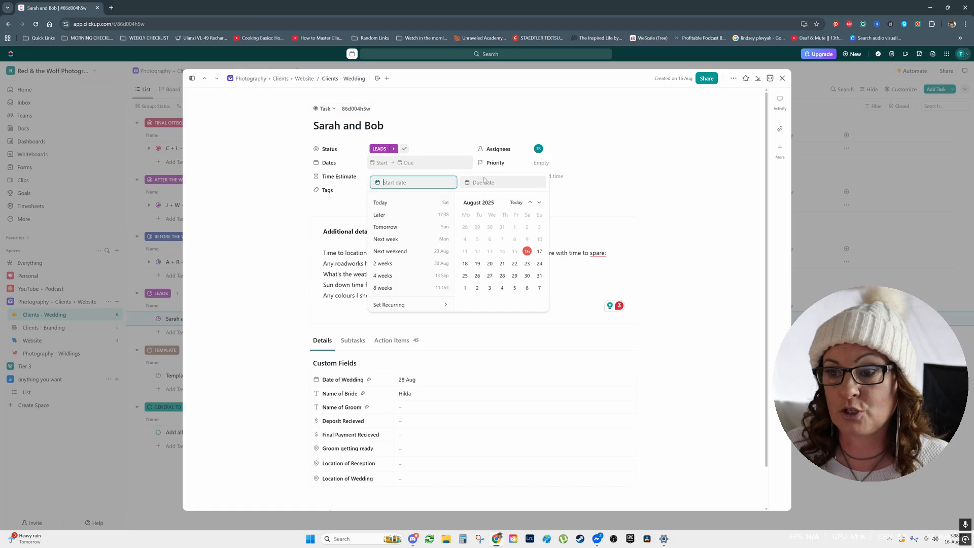
key(Tab)
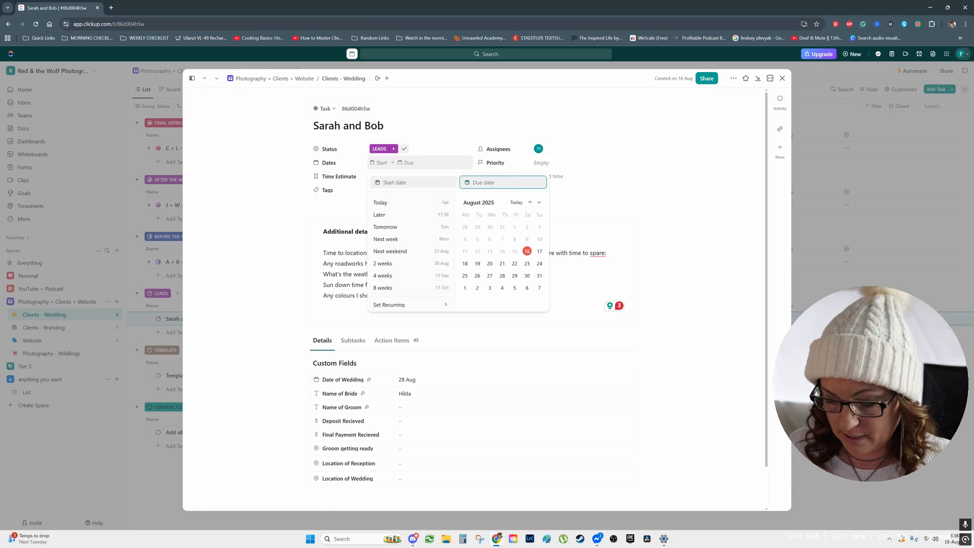
text(21)
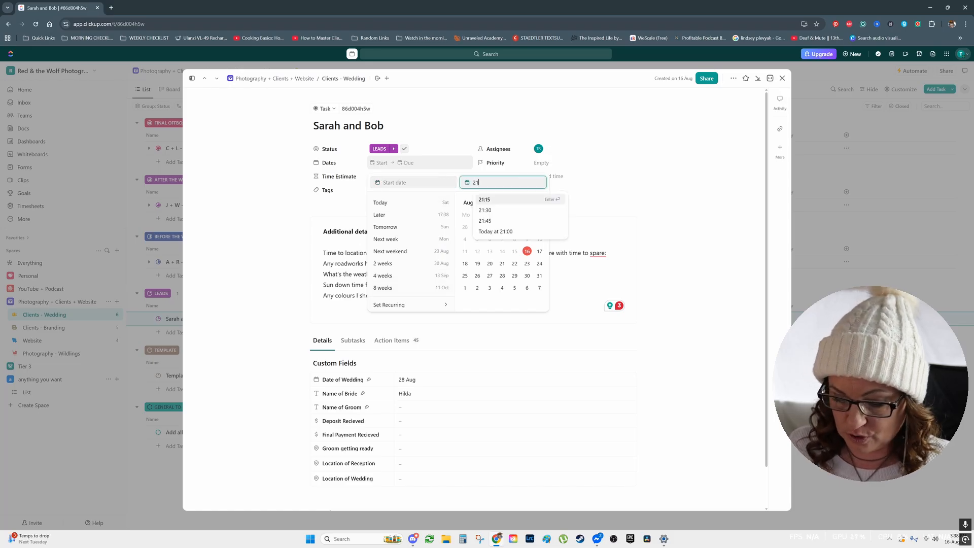
text(.01.2026)
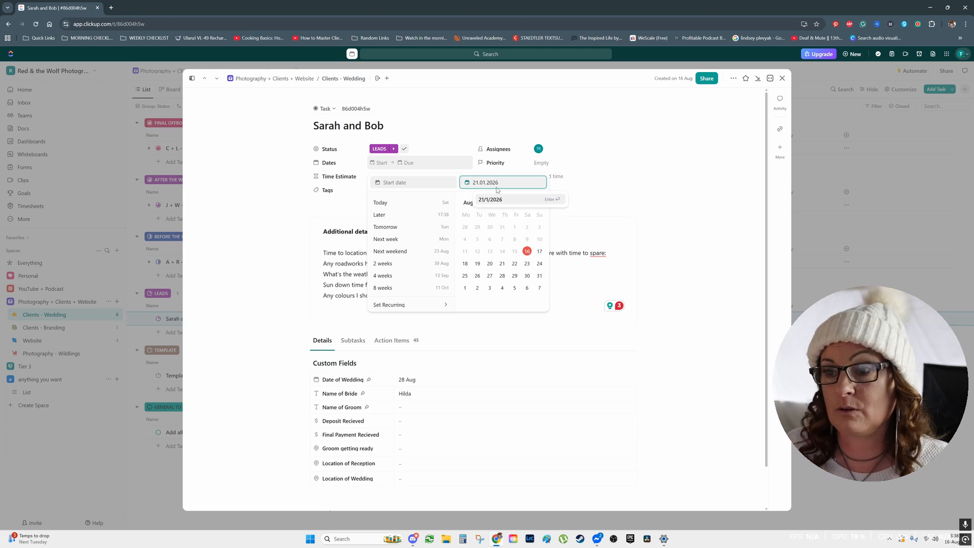
click(503, 203)
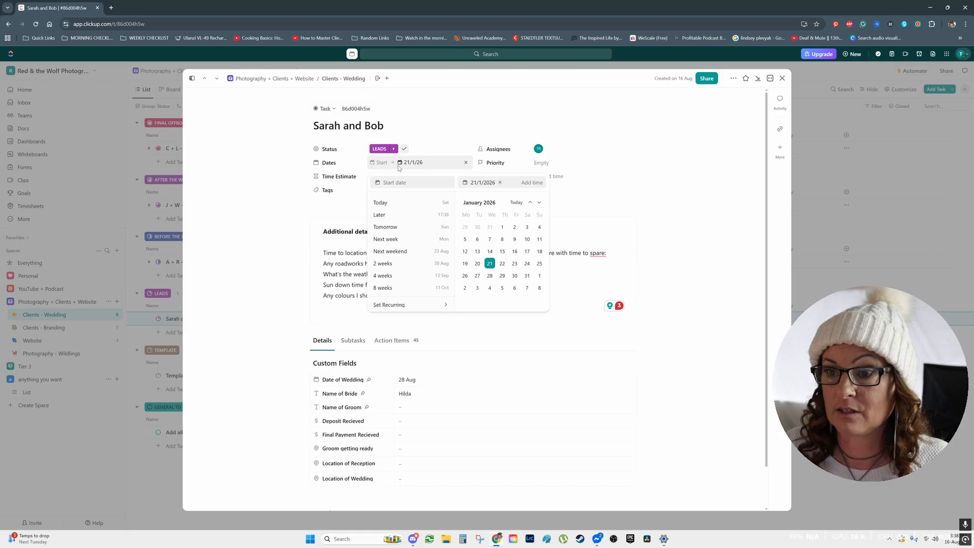
click(263, 217)
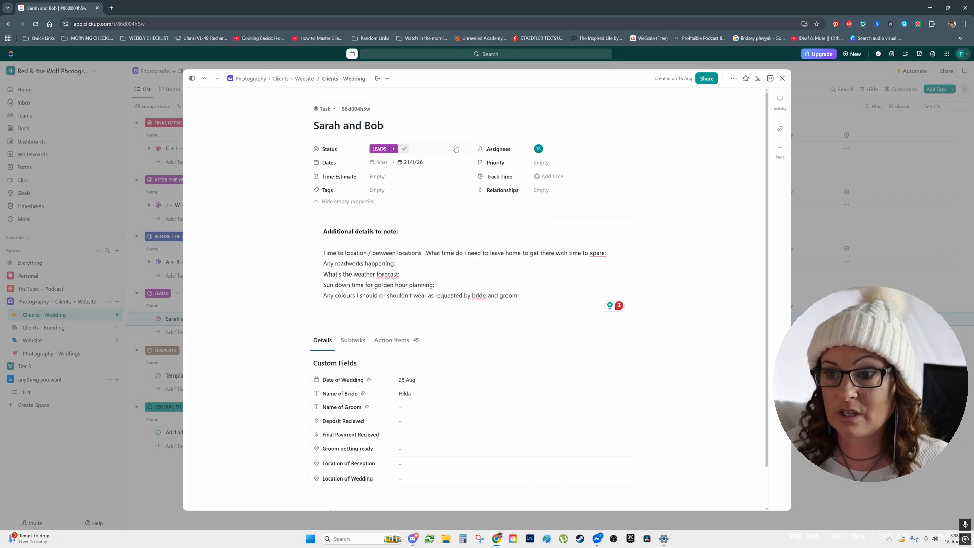
Set the couple's task time estimate to 8 hours.
click(395, 176)
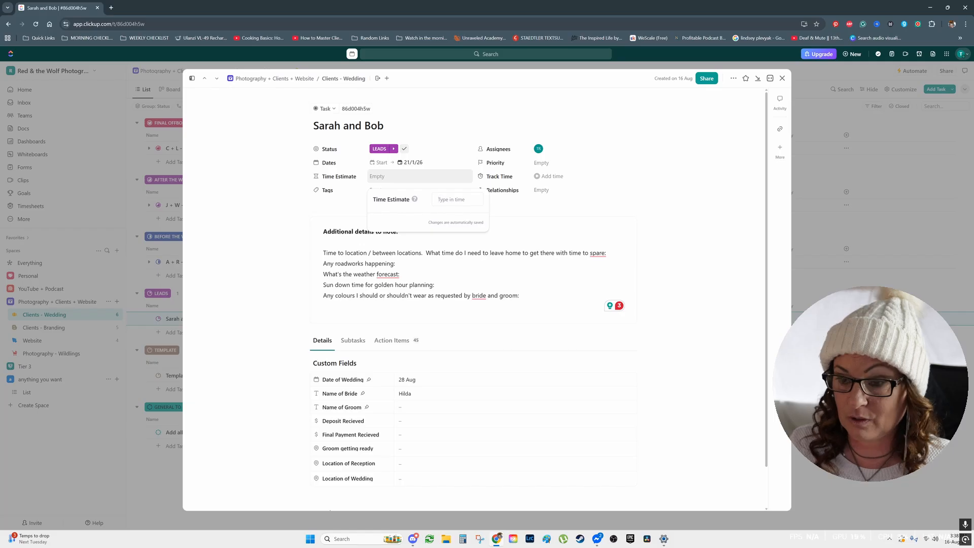
text(8)
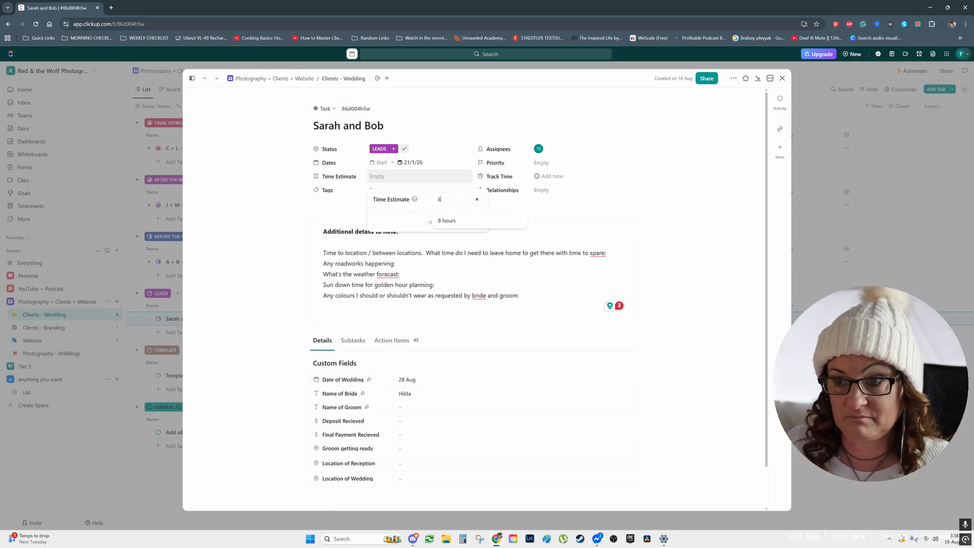
click(450, 221)
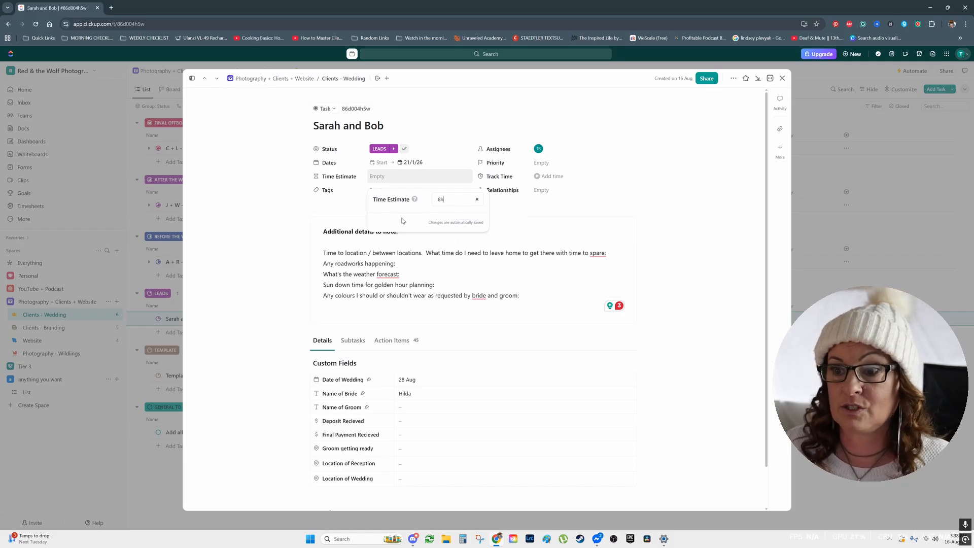
click(258, 227)
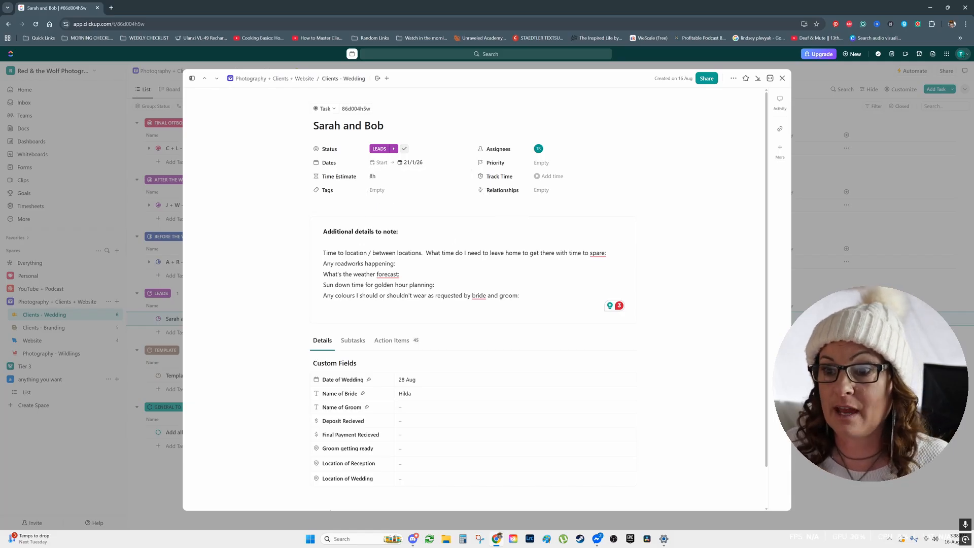
Tag the couple's task with the existing wedding tag and set its priority to Urgent.
click(394, 191)
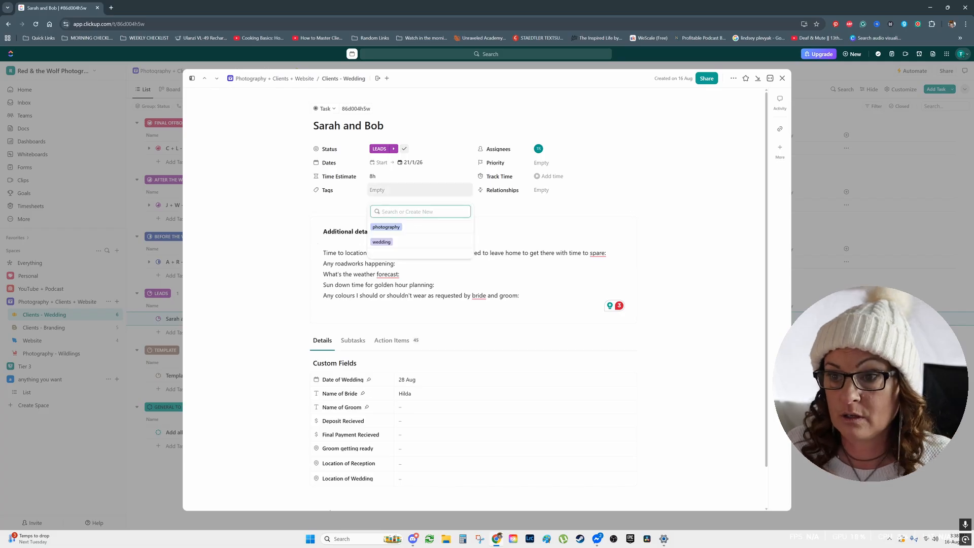
click(384, 242)
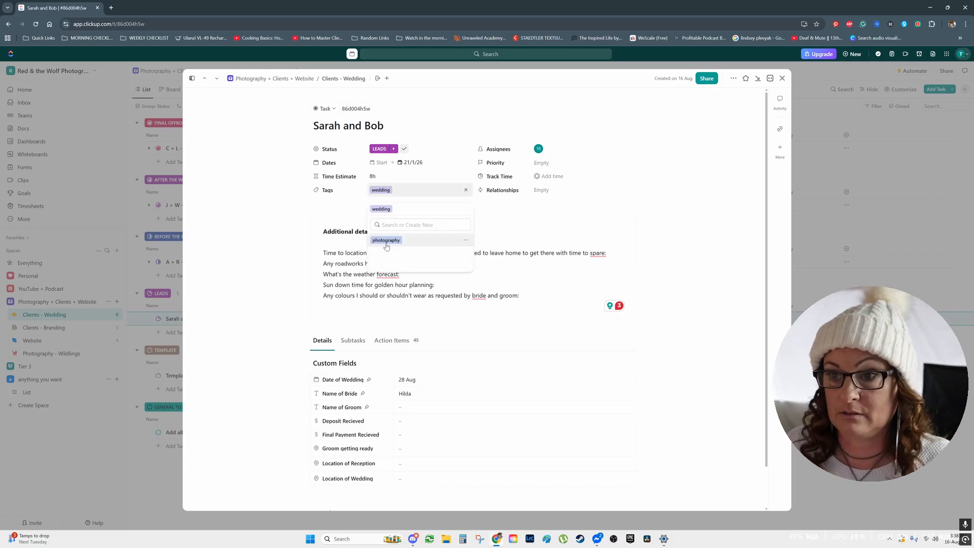
click(538, 220)
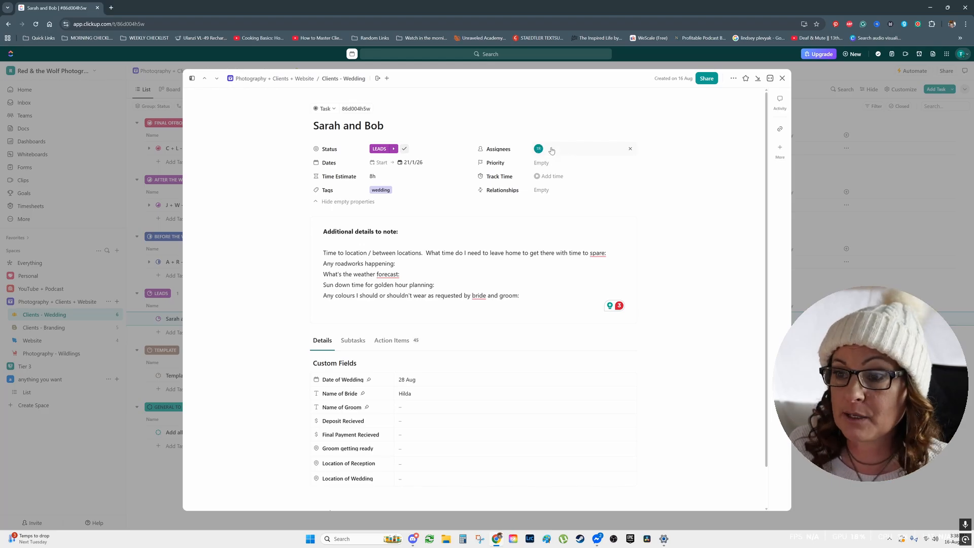
click(552, 163)
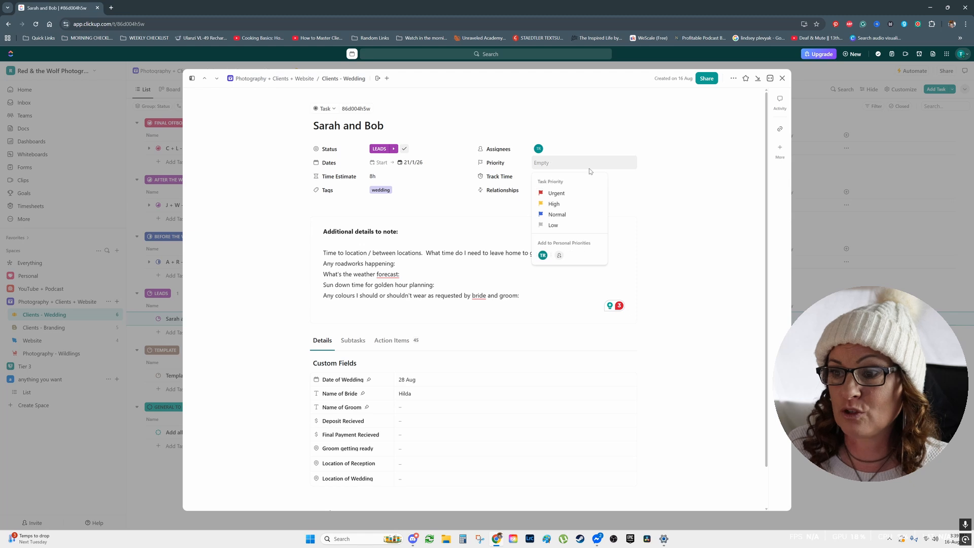
click(562, 197)
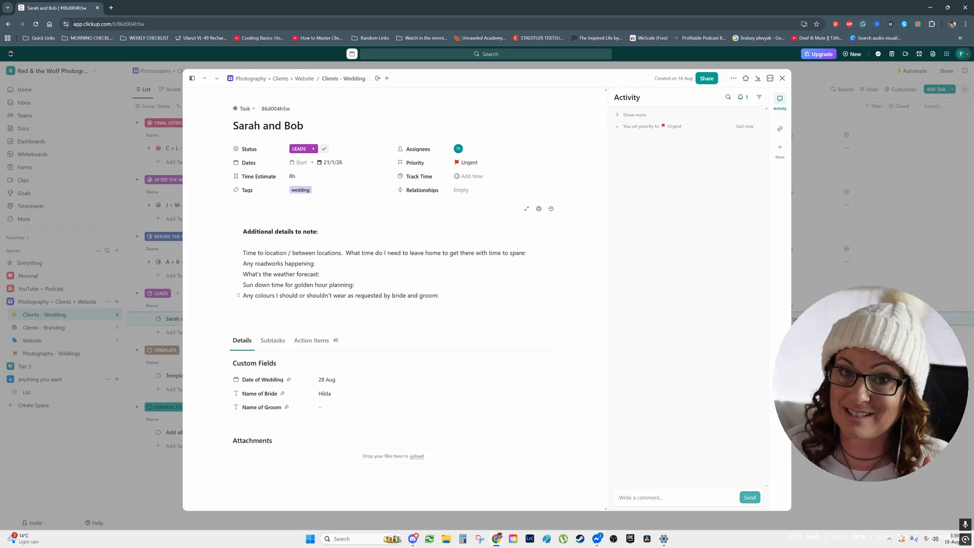
Upload the photo 078A9097.jpg from the Edited folder as an attachment to the couple's task.
click(244, 306)
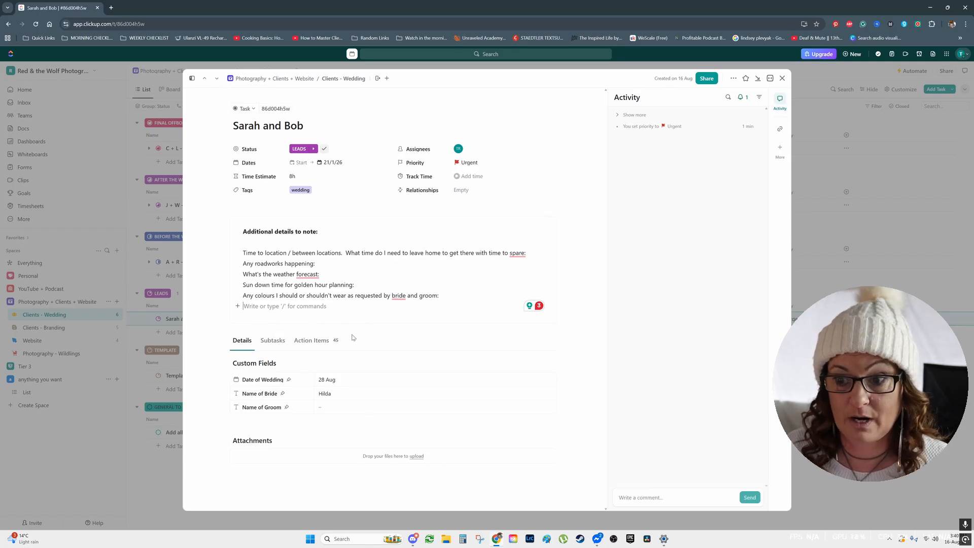
click(551, 441)
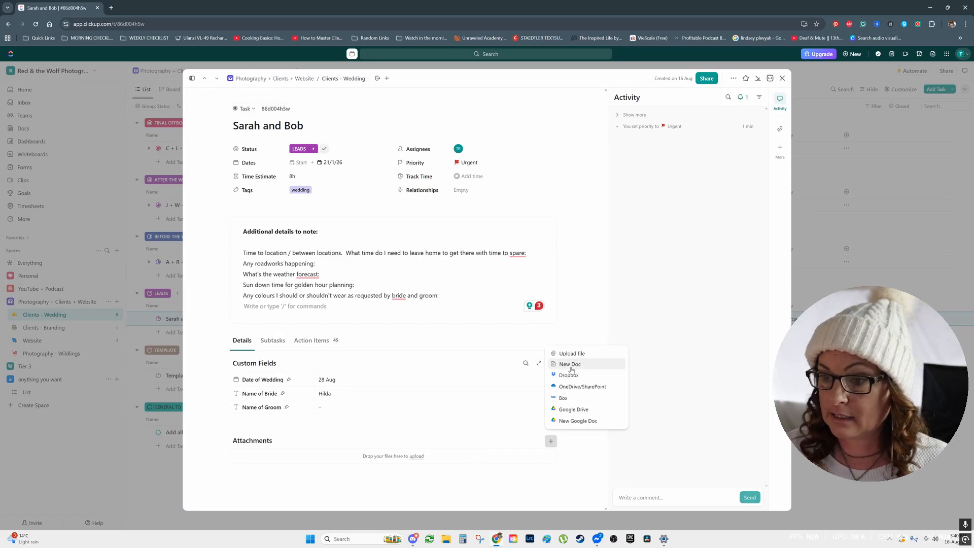
click(576, 354)
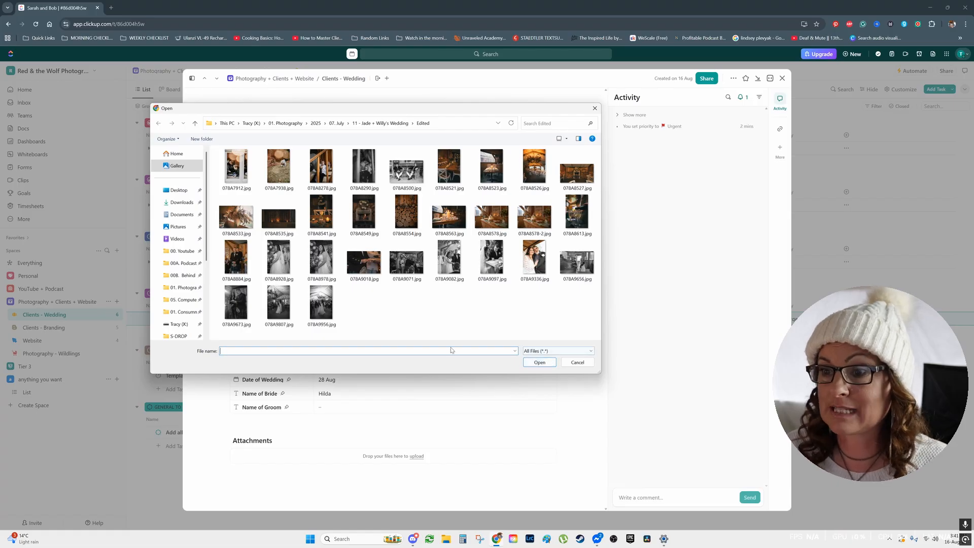
click(490, 261)
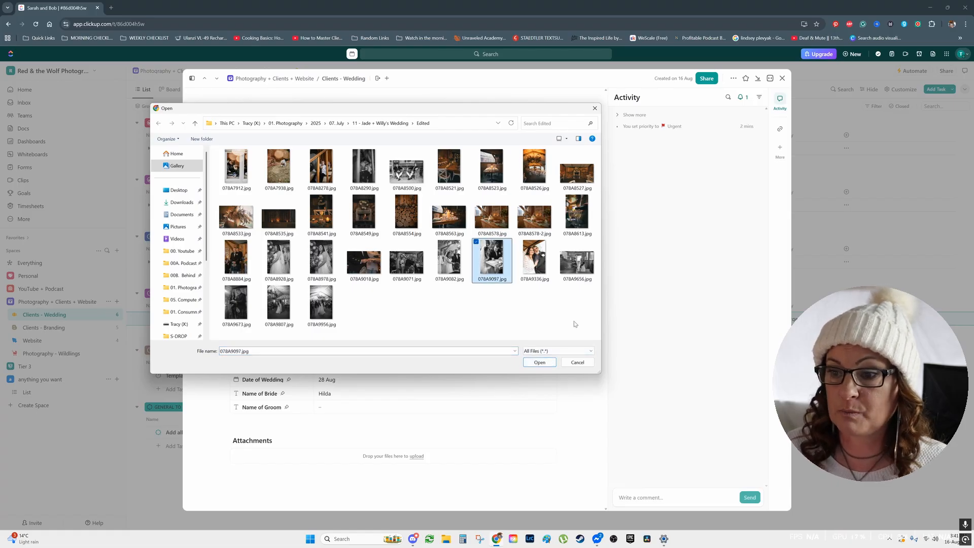
click(543, 366)
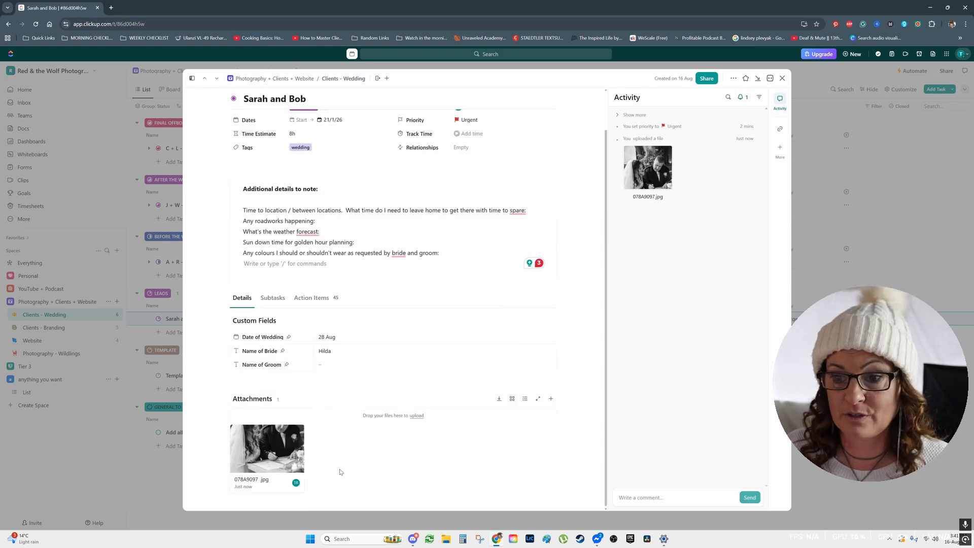
Use the attached photo 078A9097.jpg as the task's cover image.
mouse_move(298, 447)
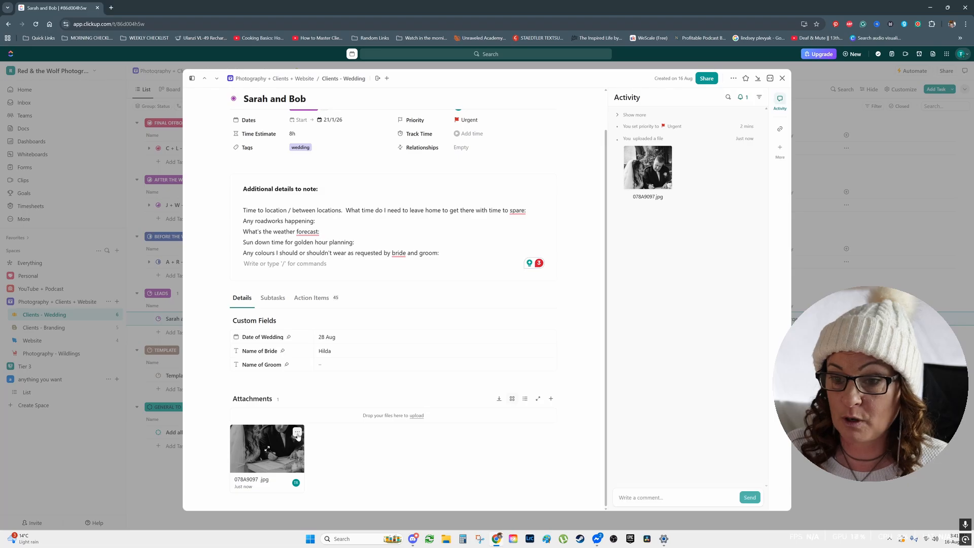
click(297, 434)
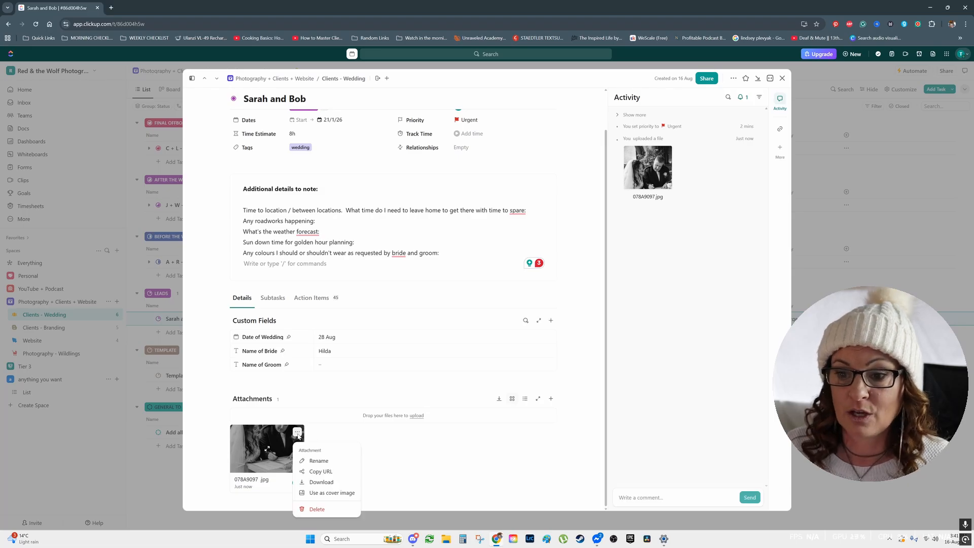
click(325, 493)
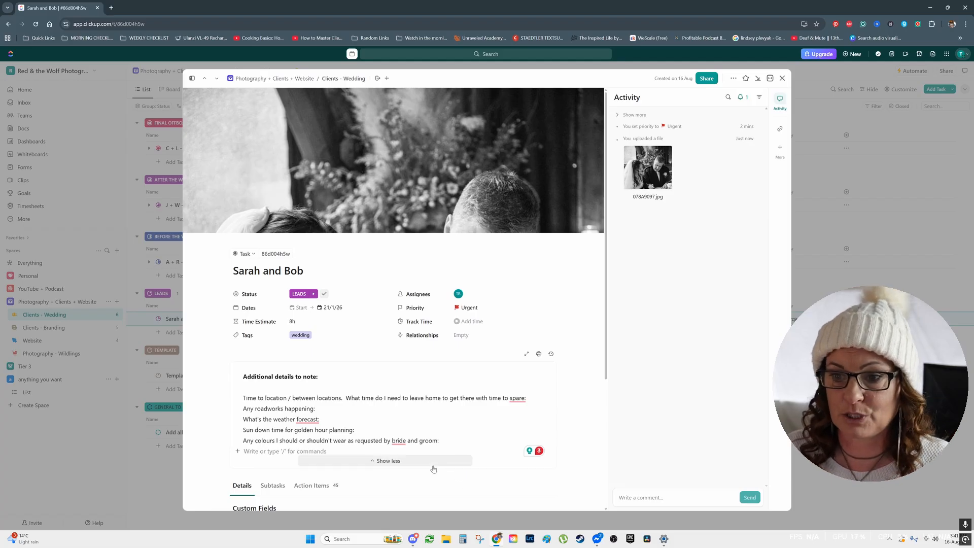
scroll(436, 470, down, 4)
click(551, 398)
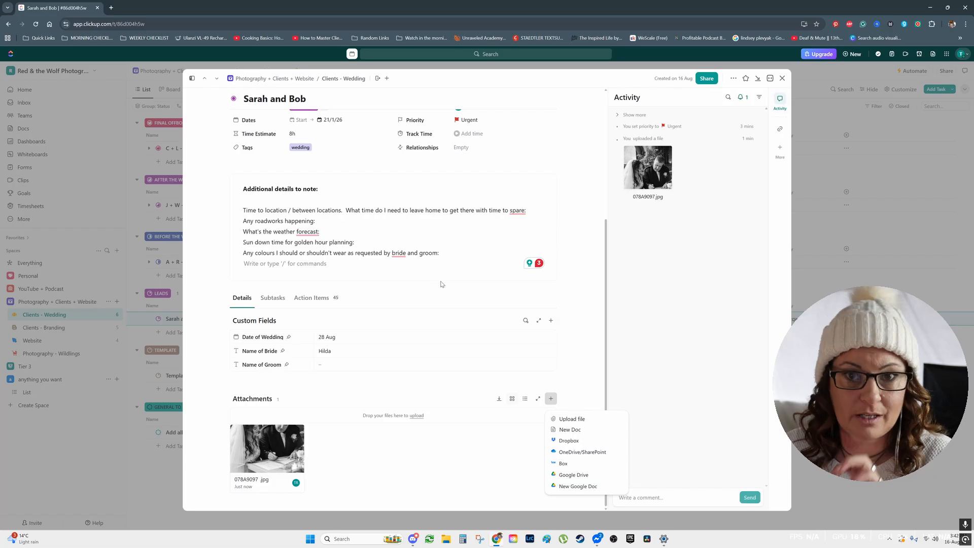
click(436, 470)
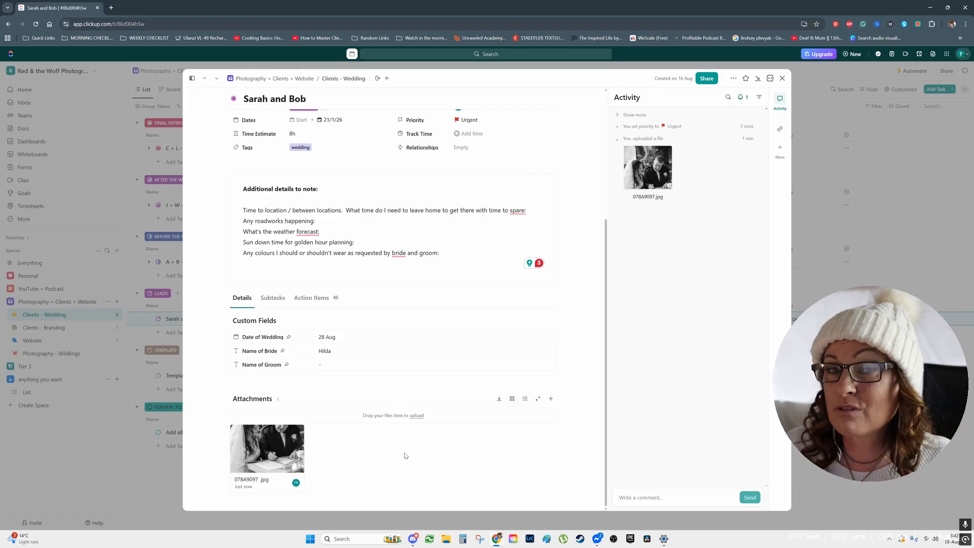
Start a new subtask in the couple's task and name it "Send invoice to client 90 days out".
scroll(404, 454, up, 2)
click(276, 413)
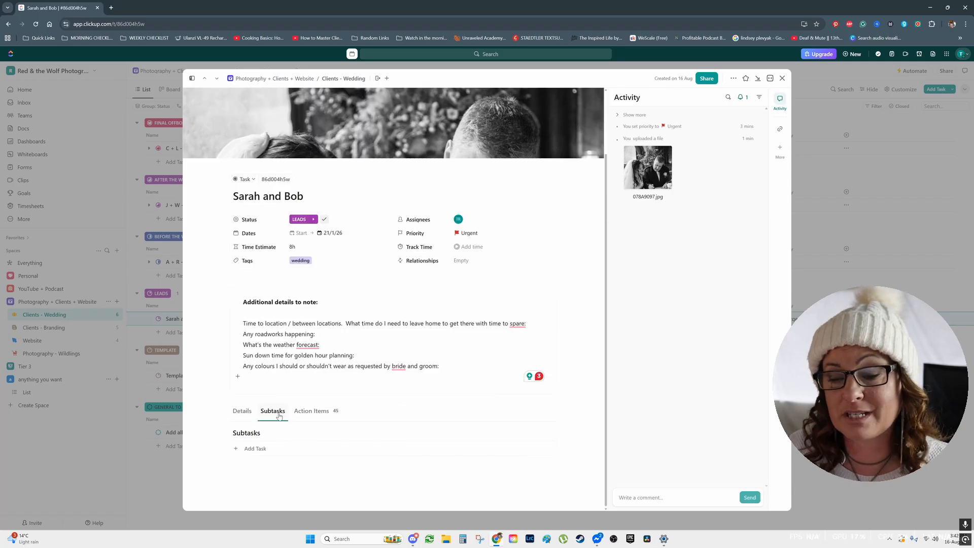
click(255, 448)
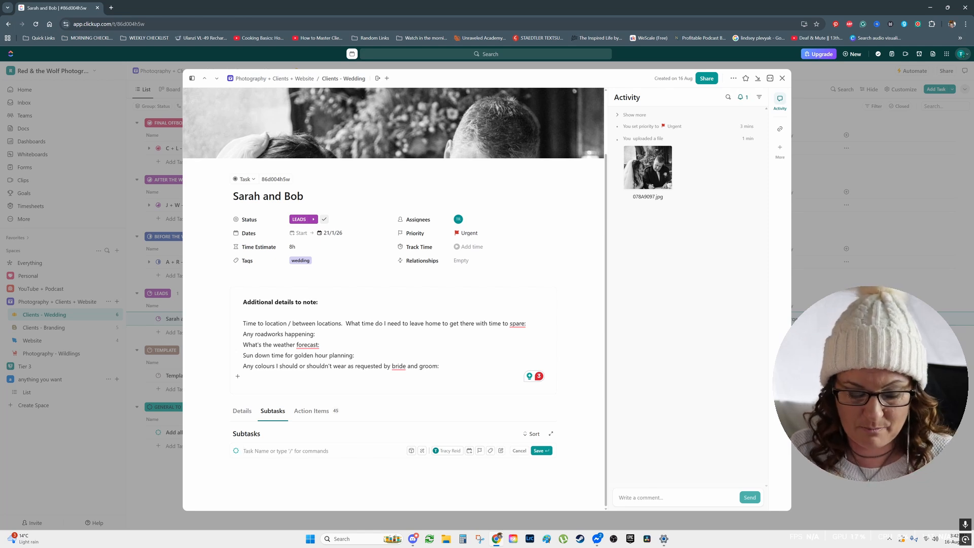
text(Send)
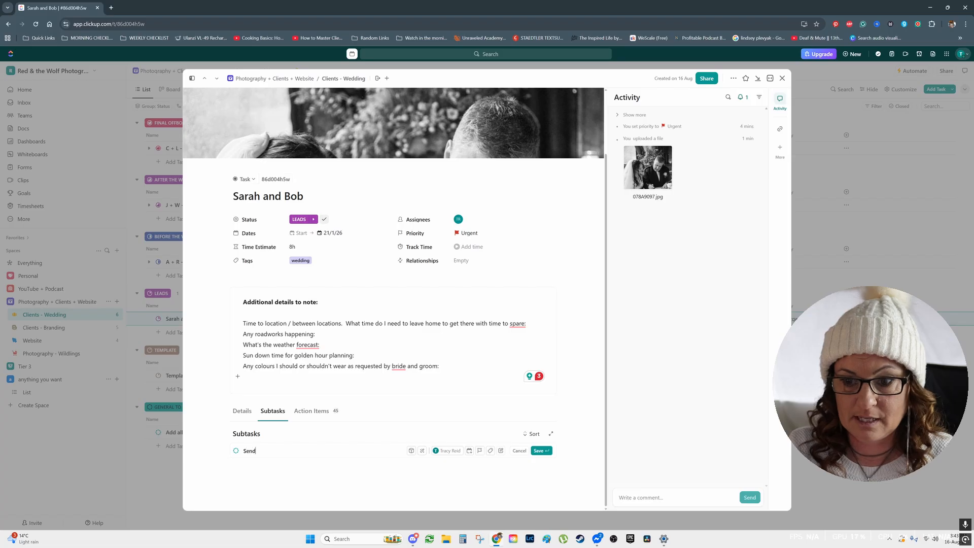
text( invoice to )
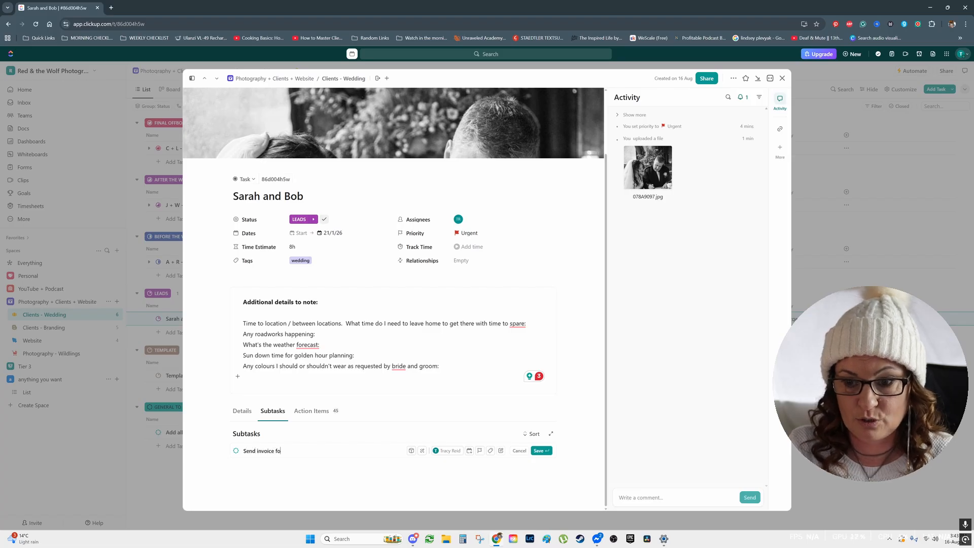
text(cle)
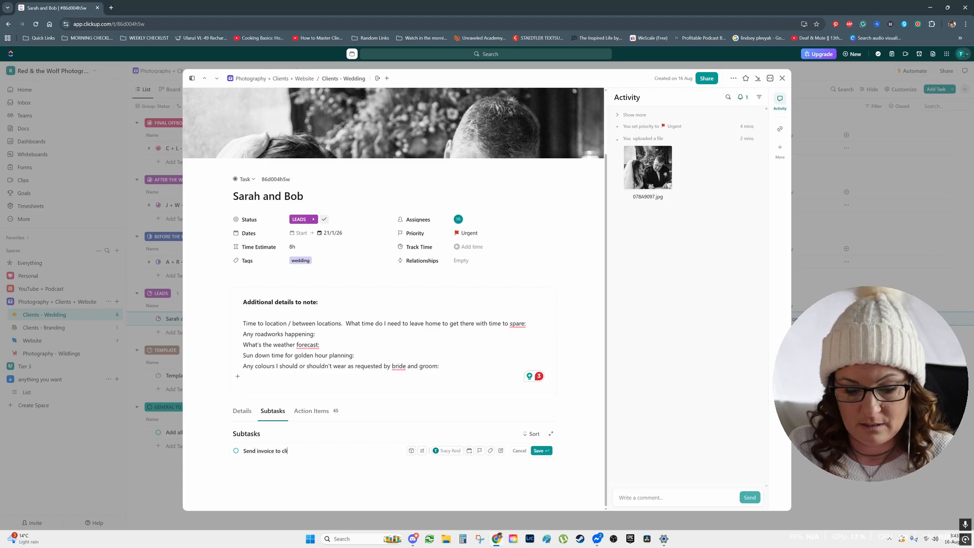
text(ent 90 days out)
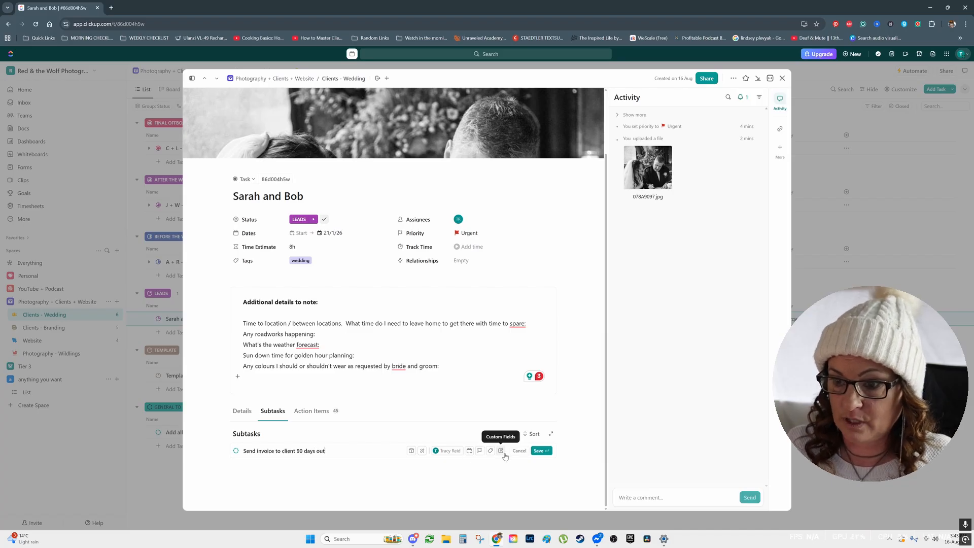
Give the invoice subtask a due date of 21/10/2025 and save it.
click(470, 452)
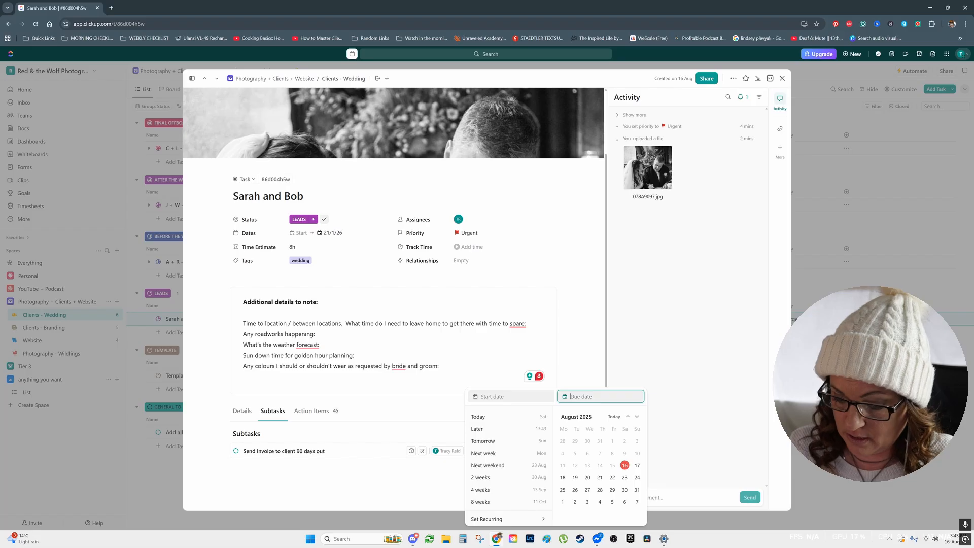
text(21.10.)
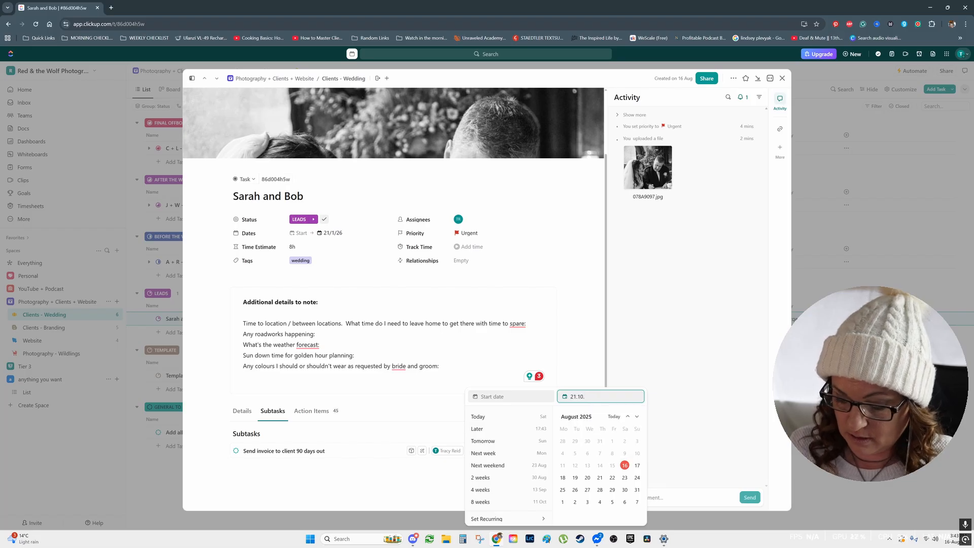
text(.2025)
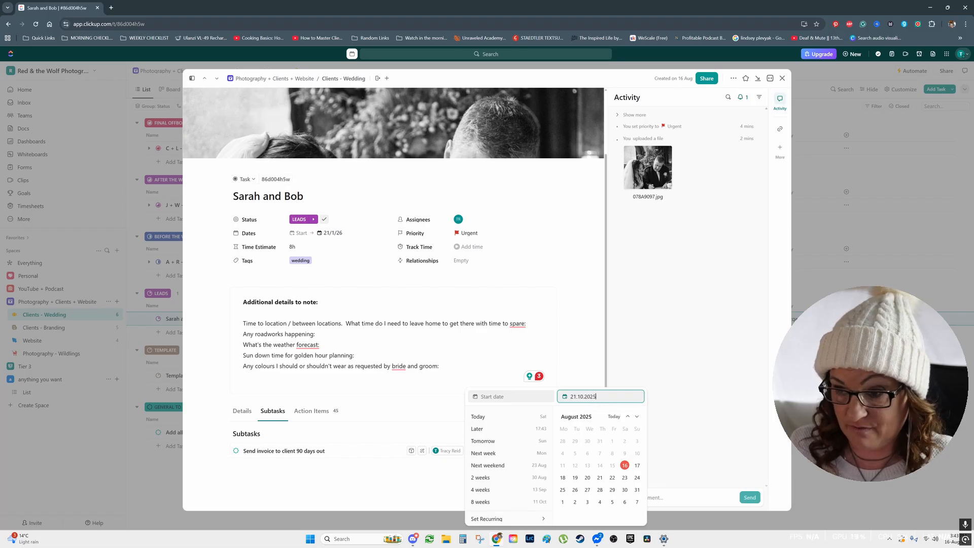
key(Return)
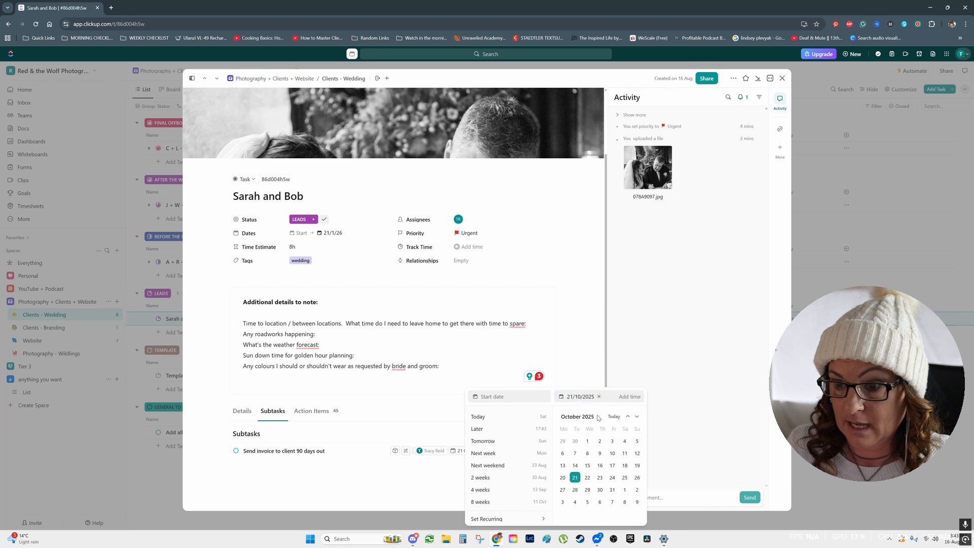
click(419, 489)
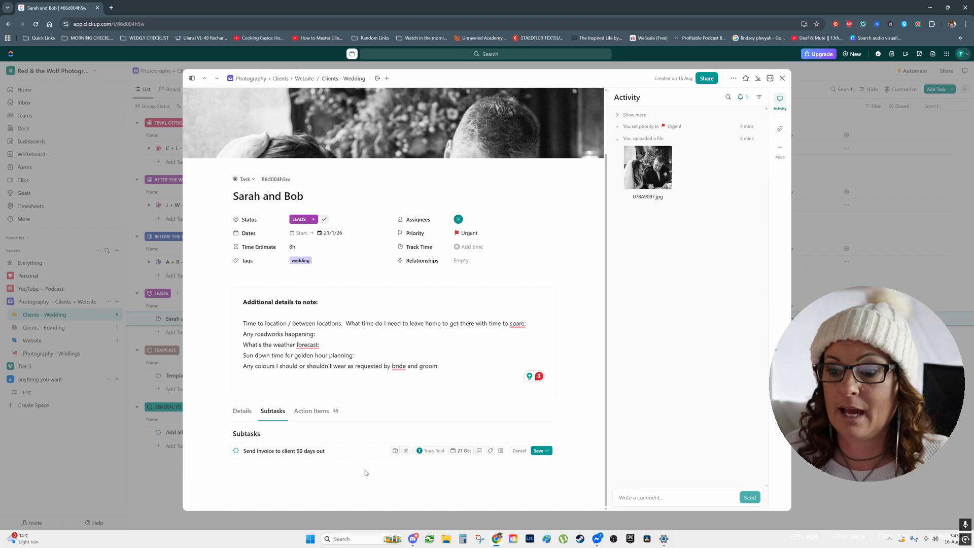
click(542, 451)
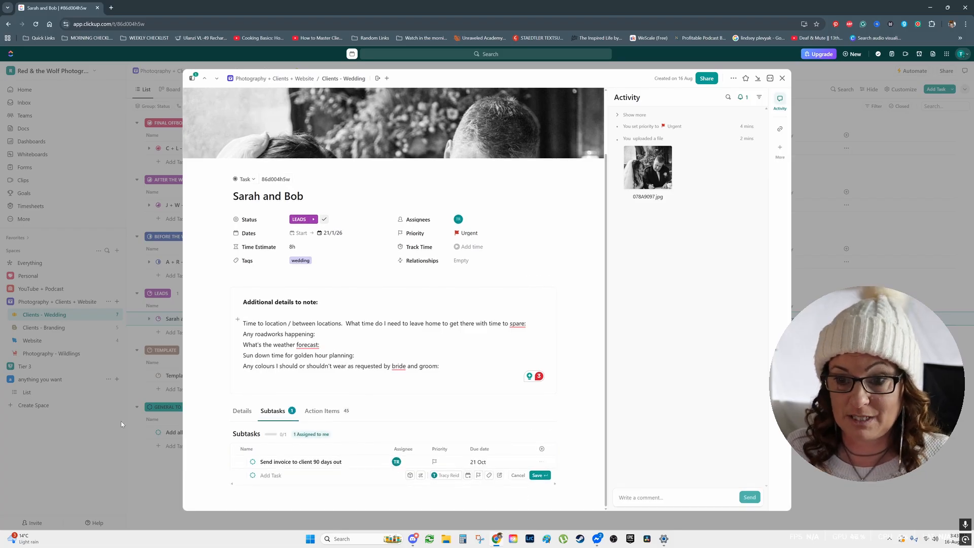
Set the invoice subtask's status to Complete and return to the parent task's list of subtasks.
click(274, 461)
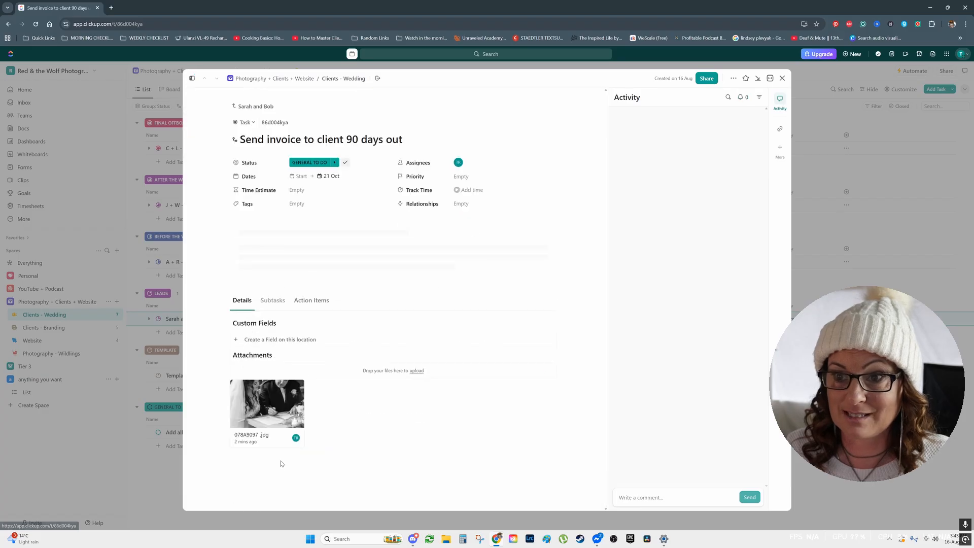
click(317, 162)
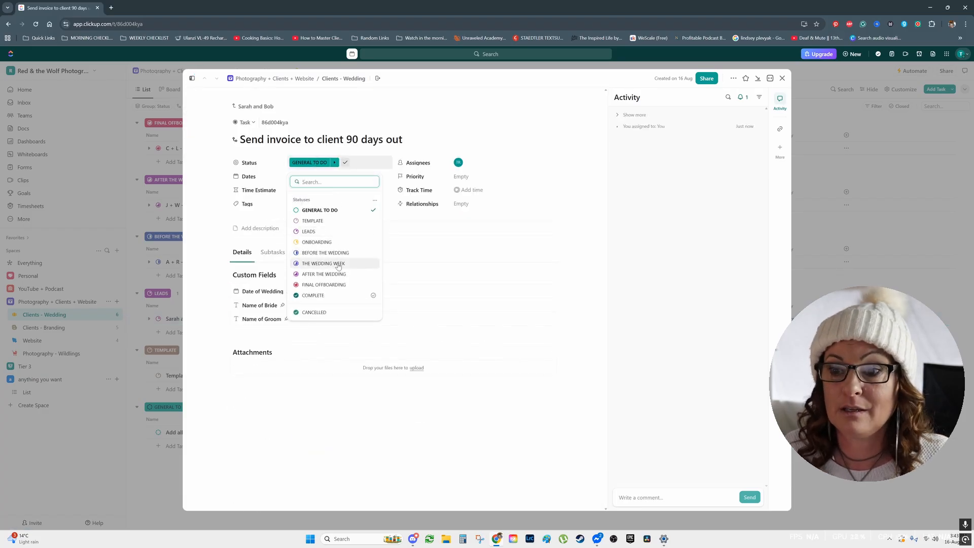
click(328, 296)
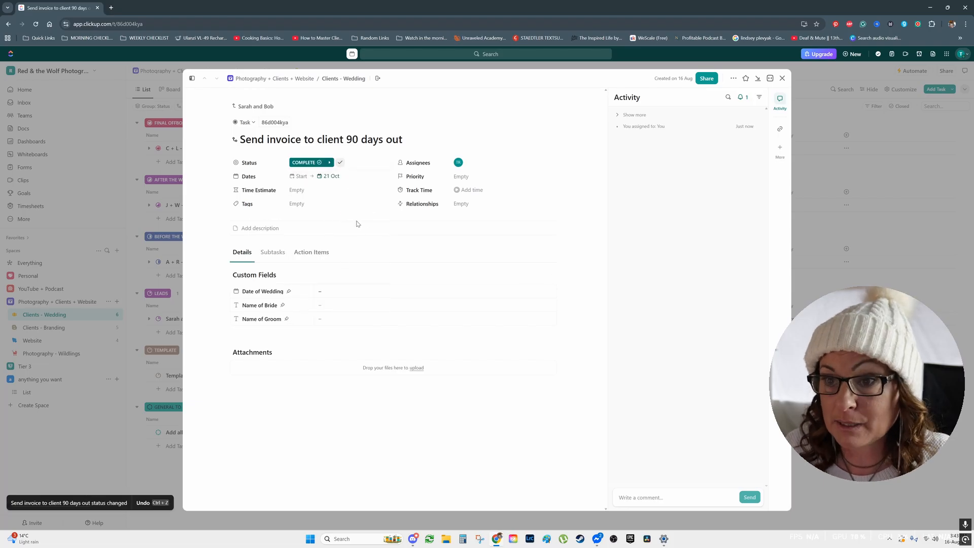
click(247, 107)
scroll(350, 340, down, 3)
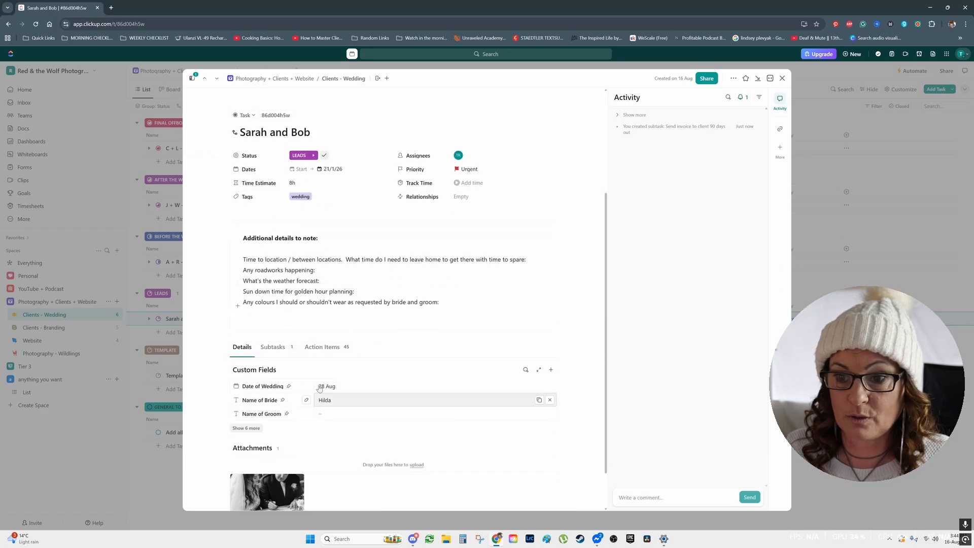
click(269, 347)
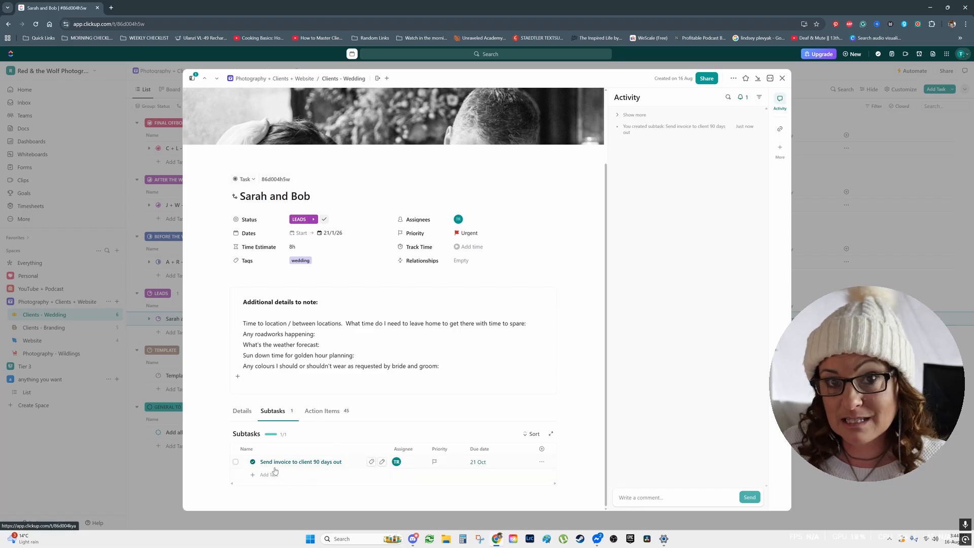
Review the couple's action item checklists from Lead / Inquiry through Final Offboarding, and close the task.
click(324, 410)
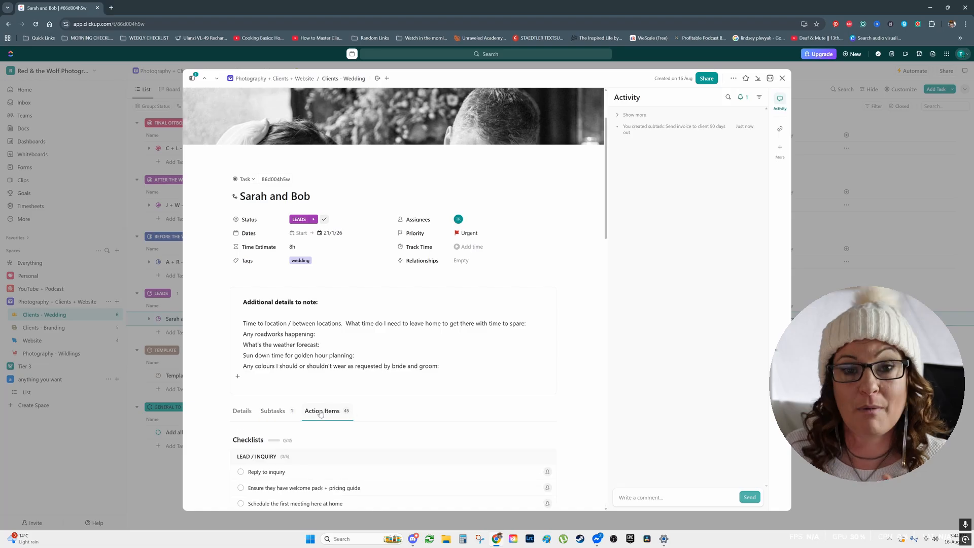
scroll(519, 429, down, 5)
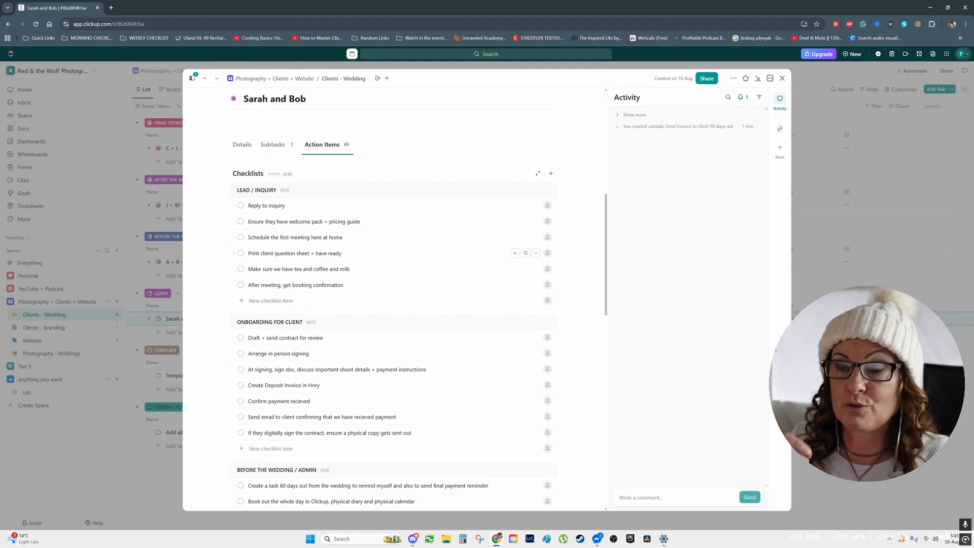
scroll(393, 300, down, 1)
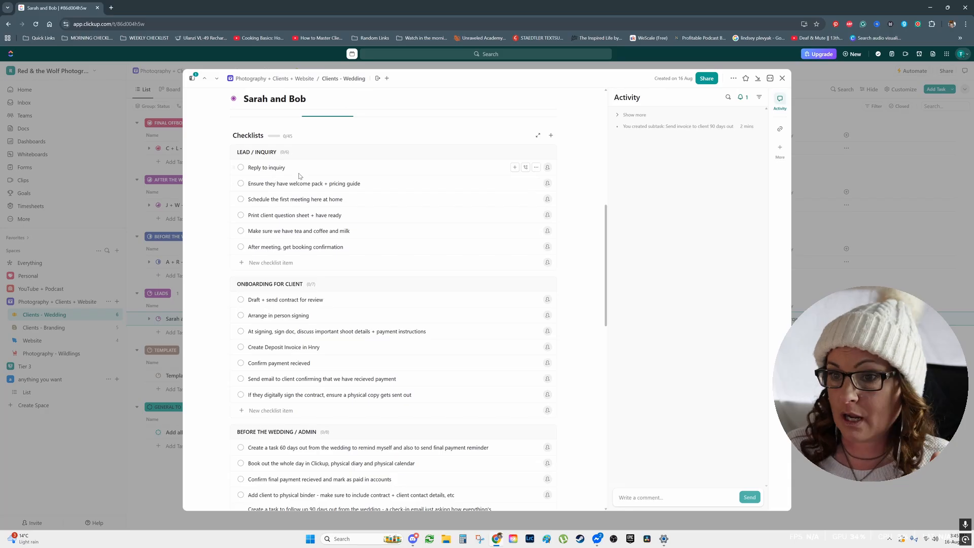
scroll(333, 193, down, 3)
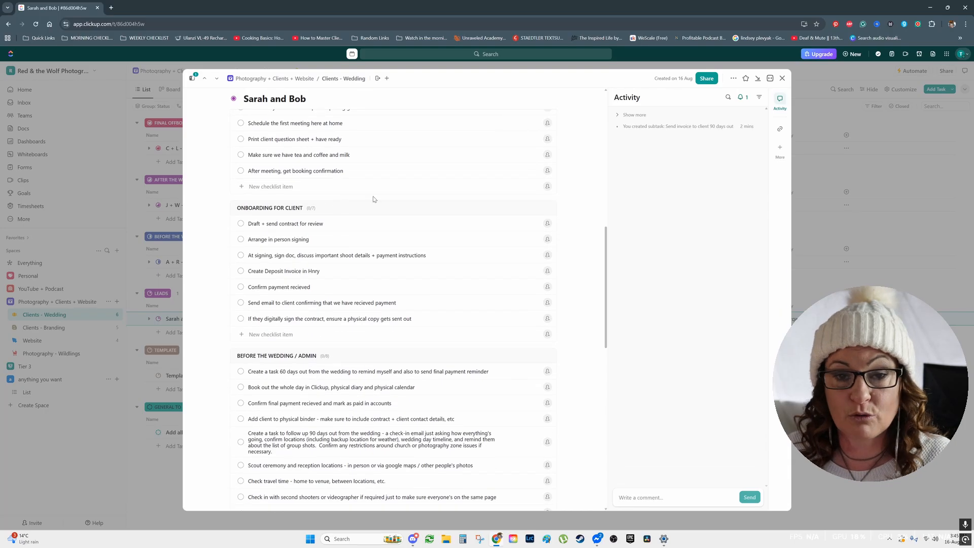
scroll(374, 199, down, 4)
scroll(378, 234, down, 2)
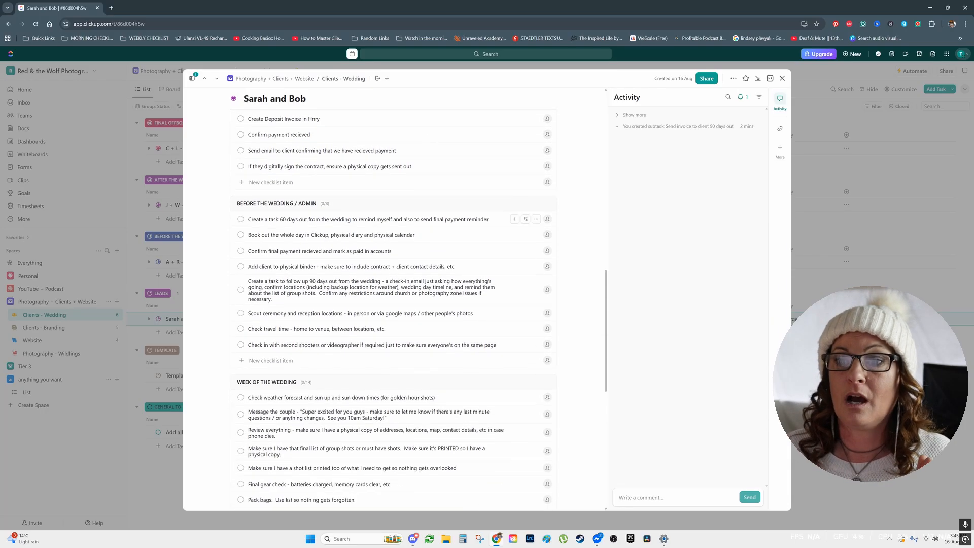
scroll(315, 239, down, 4)
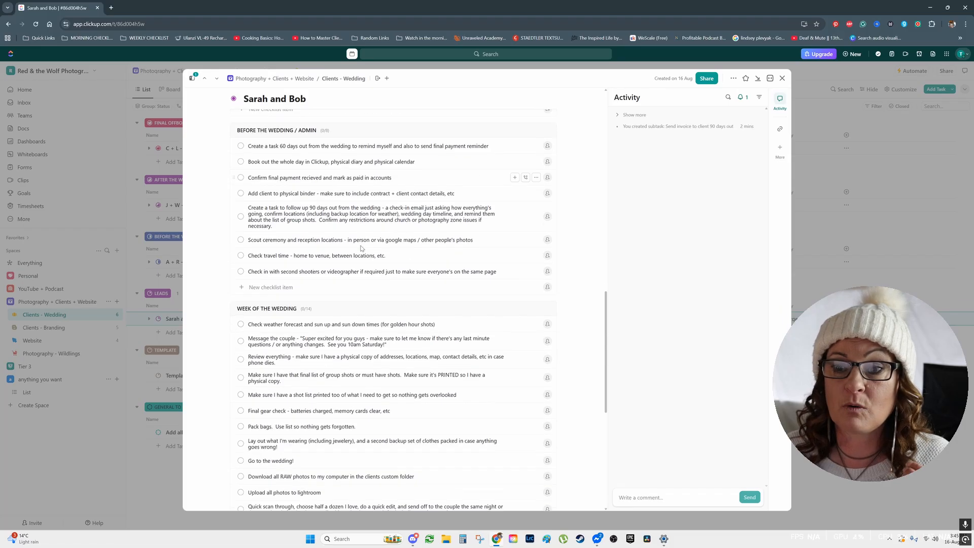
scroll(309, 304, down, 8)
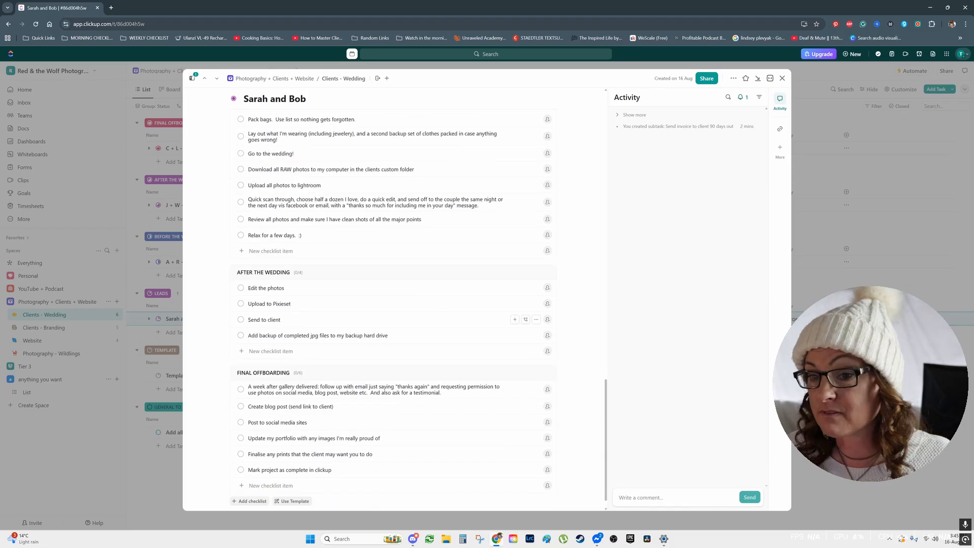
scroll(424, 282, down, 1)
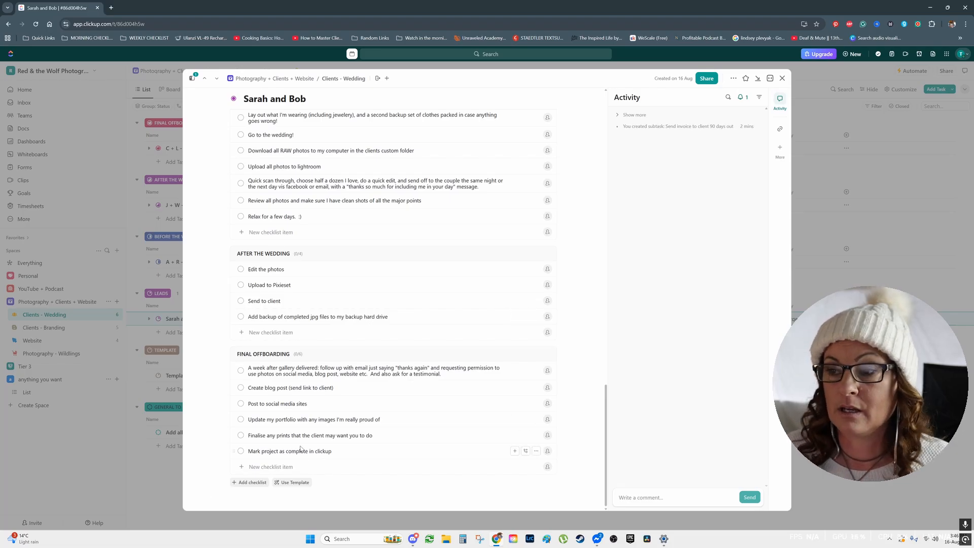
click(782, 78)
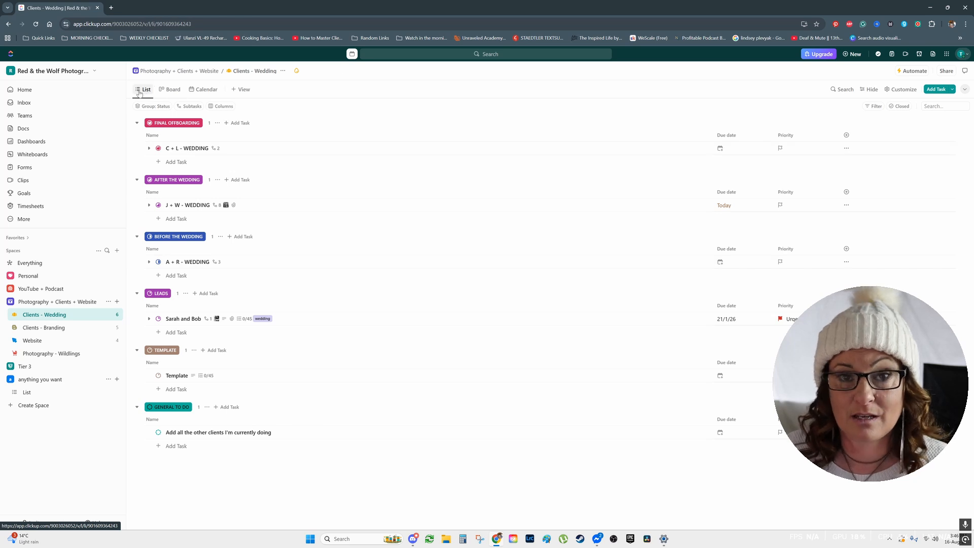
View the wedding clients as a status board and as a calendar, and return to the list view.
click(171, 92)
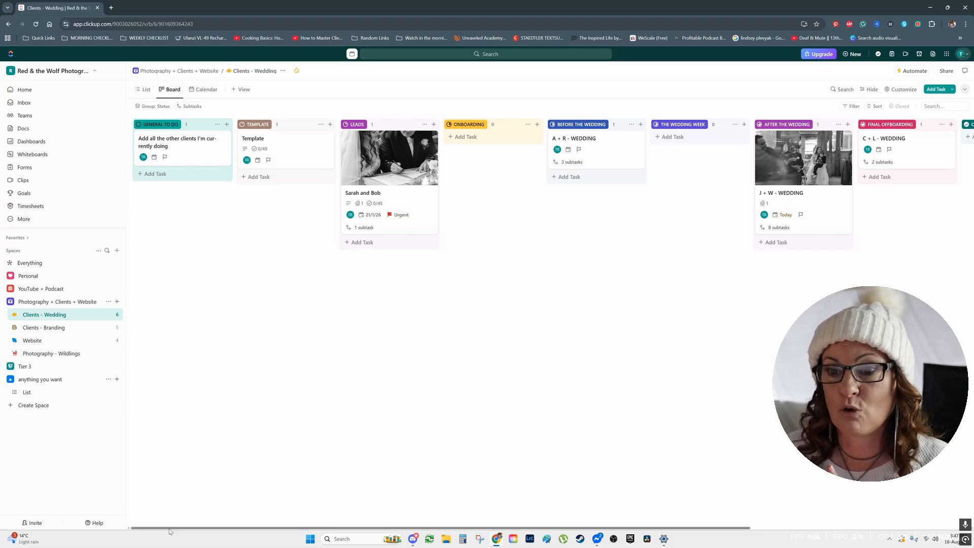
mouse_move(170, 528)
mouse_down()
mouse_move(438, 520)
mouse_move(166, 525)
mouse_up()
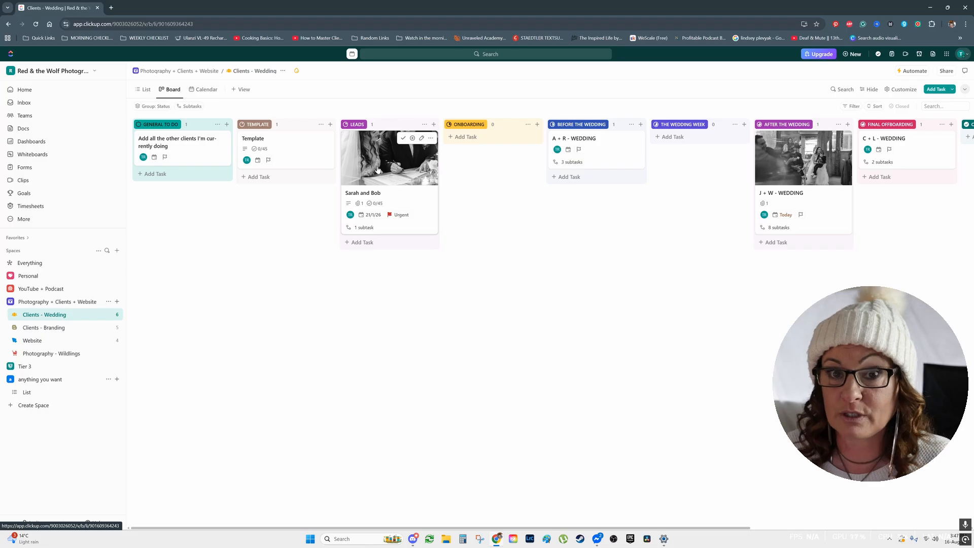
click(211, 91)
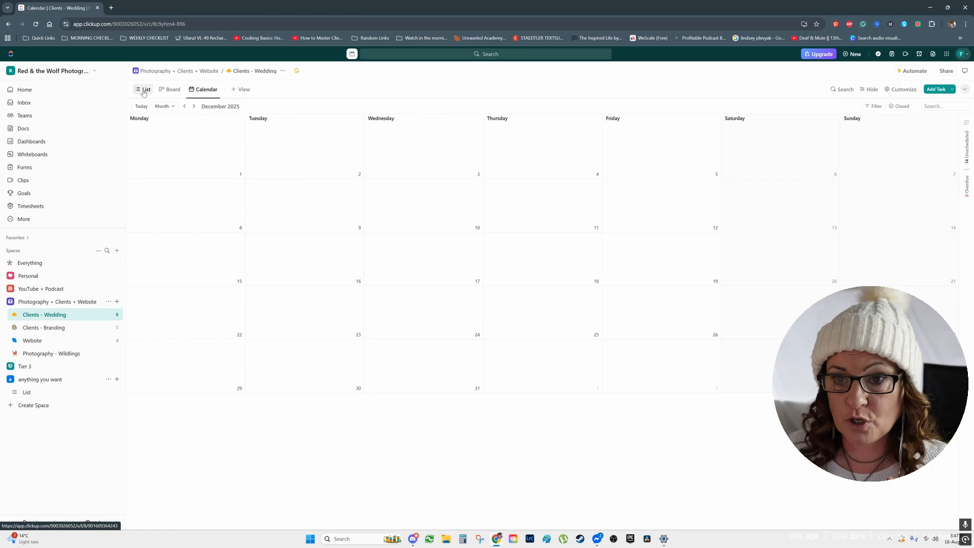
click(145, 89)
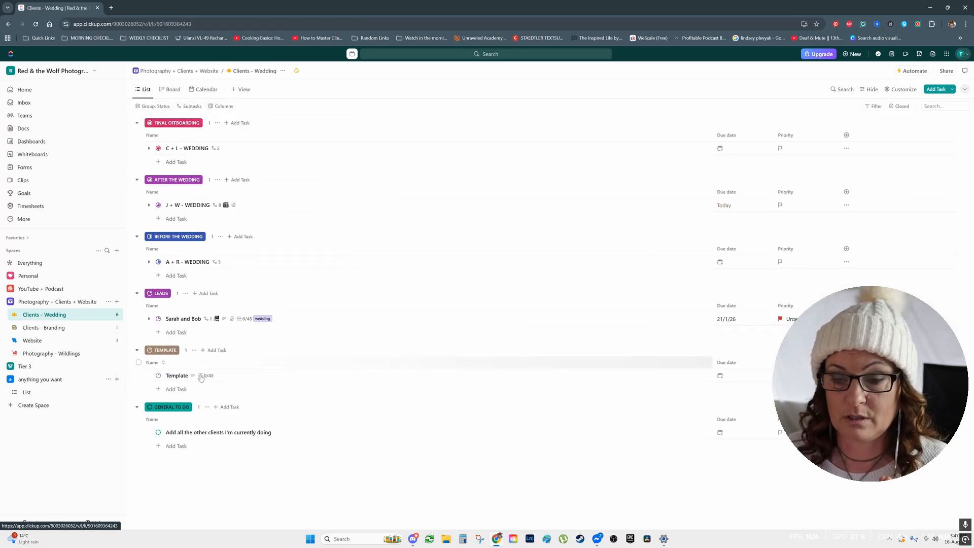
Reopen the couple's task and look over its details, additional notes and checklists.
click(174, 318)
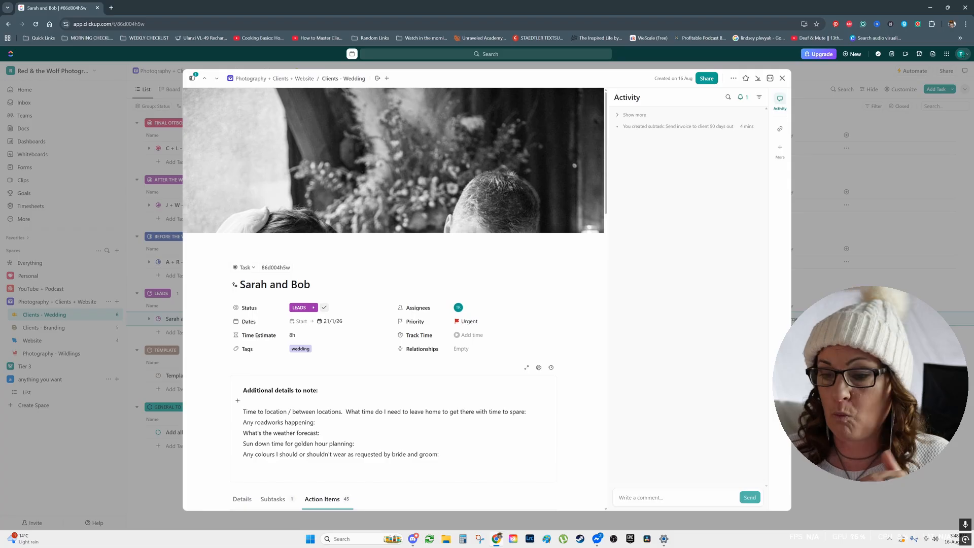
scroll(394, 298, down, 2)
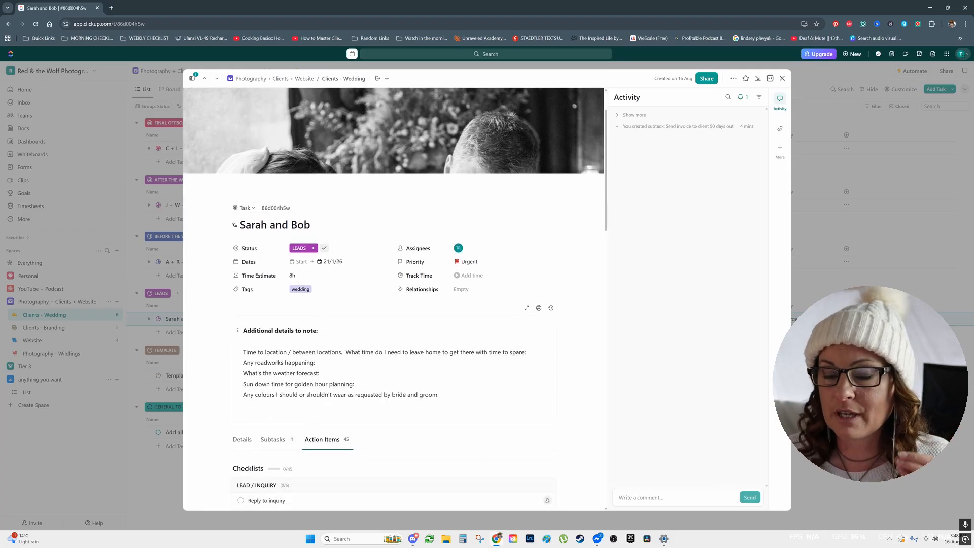
scroll(452, 384, down, 2)
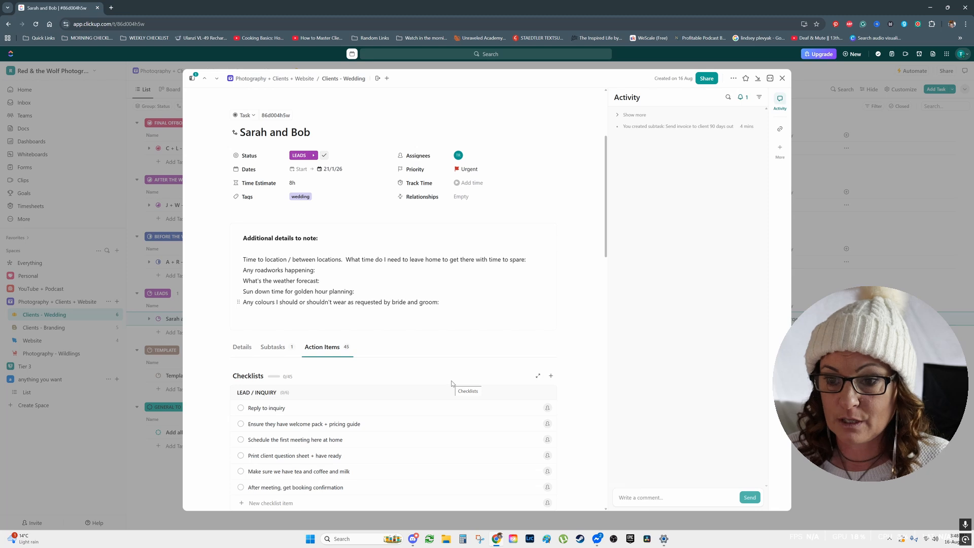
scroll(452, 384, down, 2)
scroll(452, 384, up, 6)
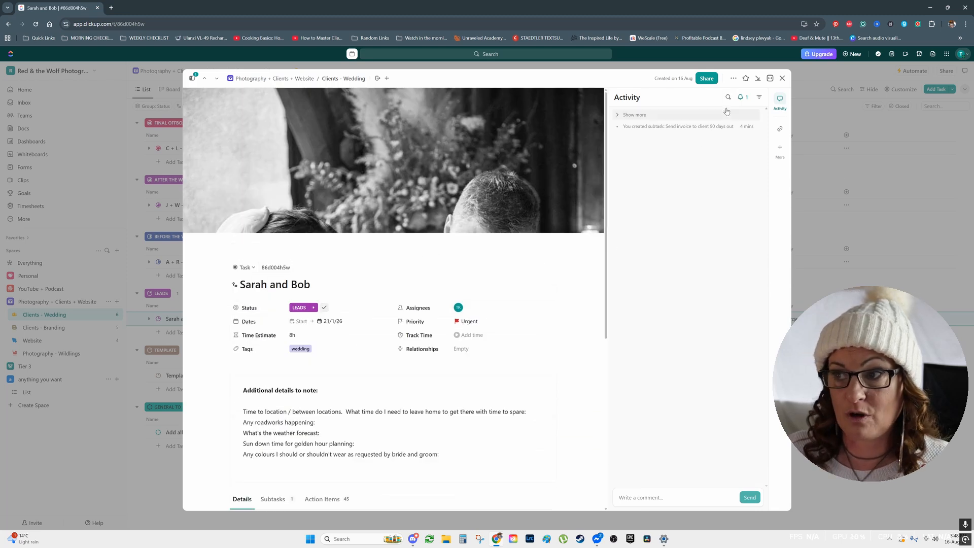
Preview the couple's task as a printout, check its pages, and cancel printing and close the task.
click(733, 79)
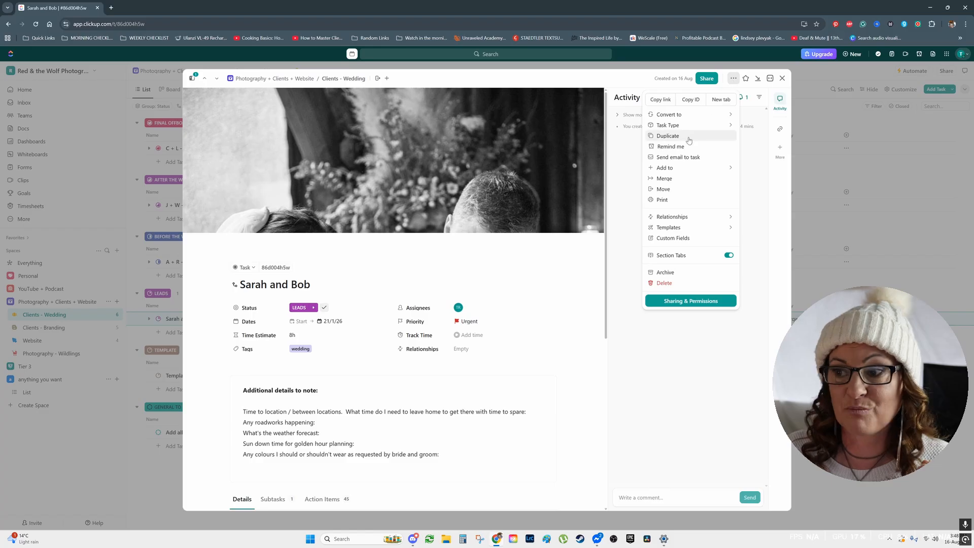
click(670, 201)
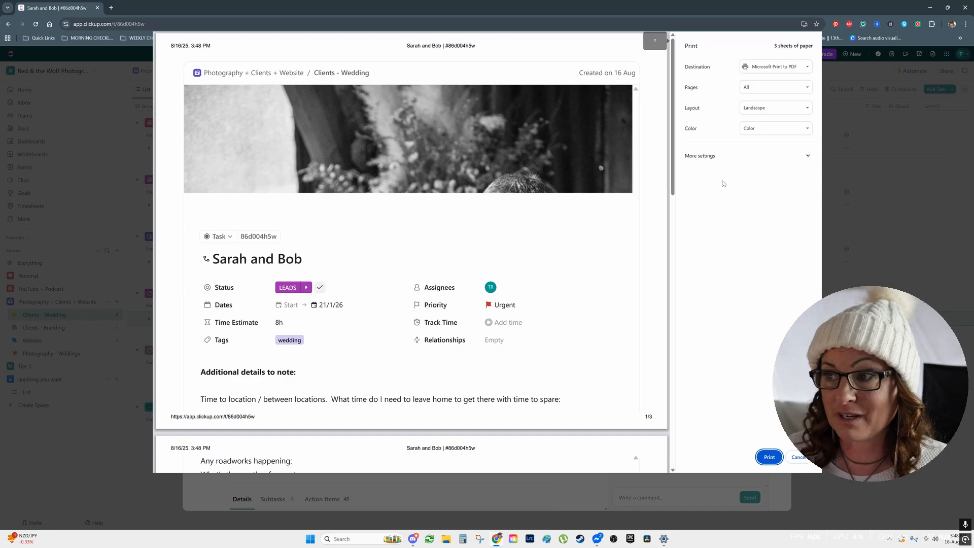
scroll(496, 301, down, 6)
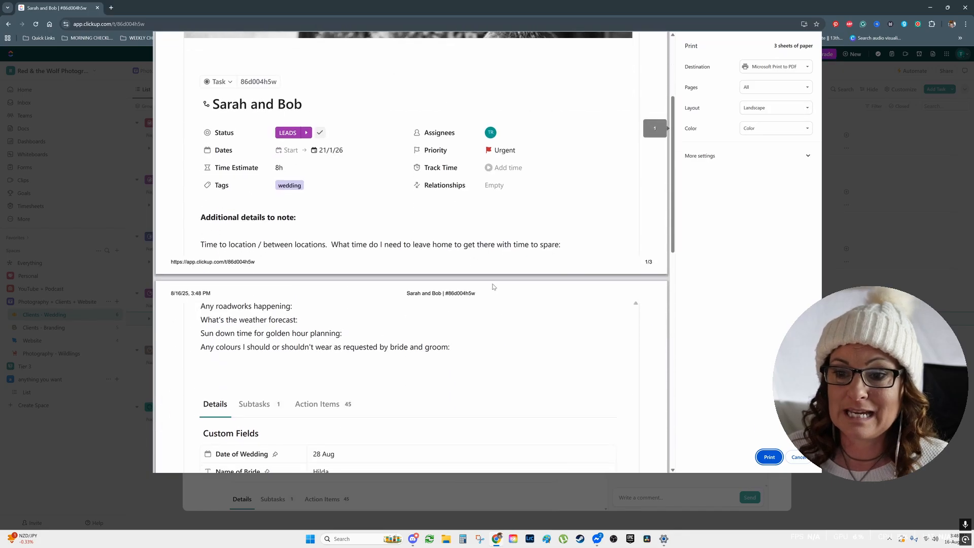
scroll(495, 300, down, 6)
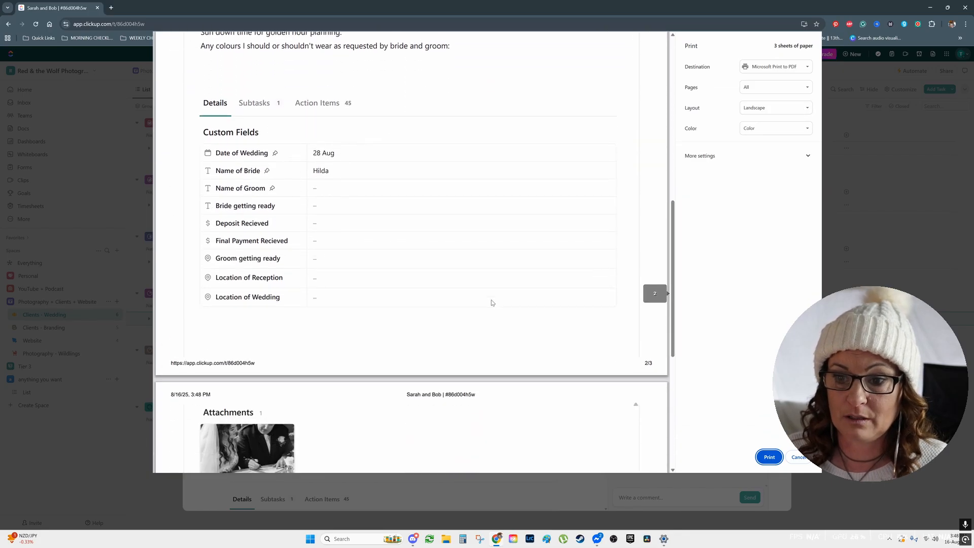
scroll(490, 302, up, 5)
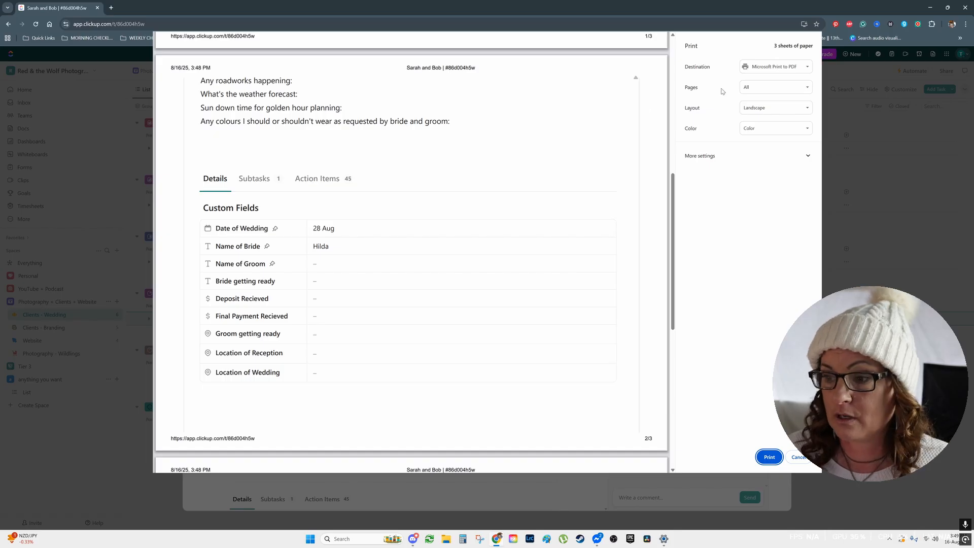
key(Escape)
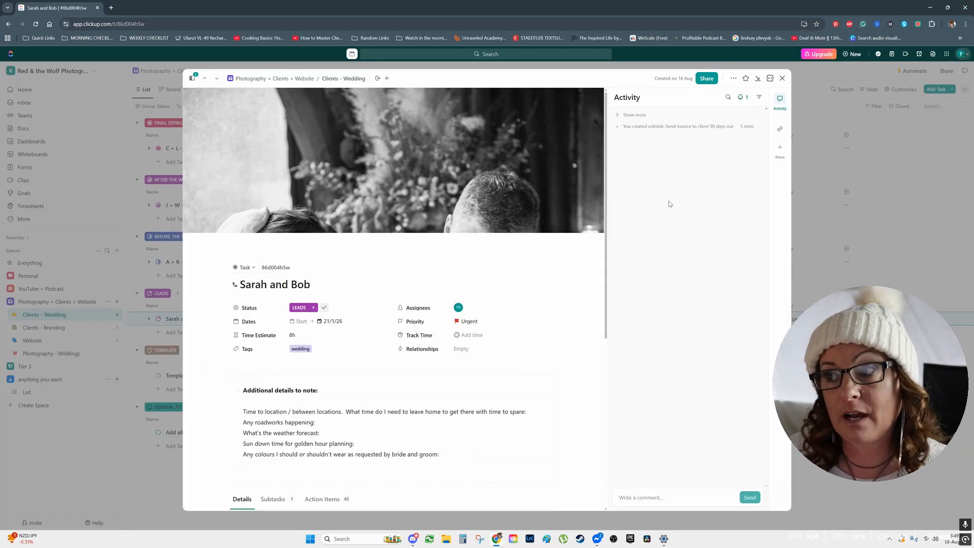
click(783, 78)
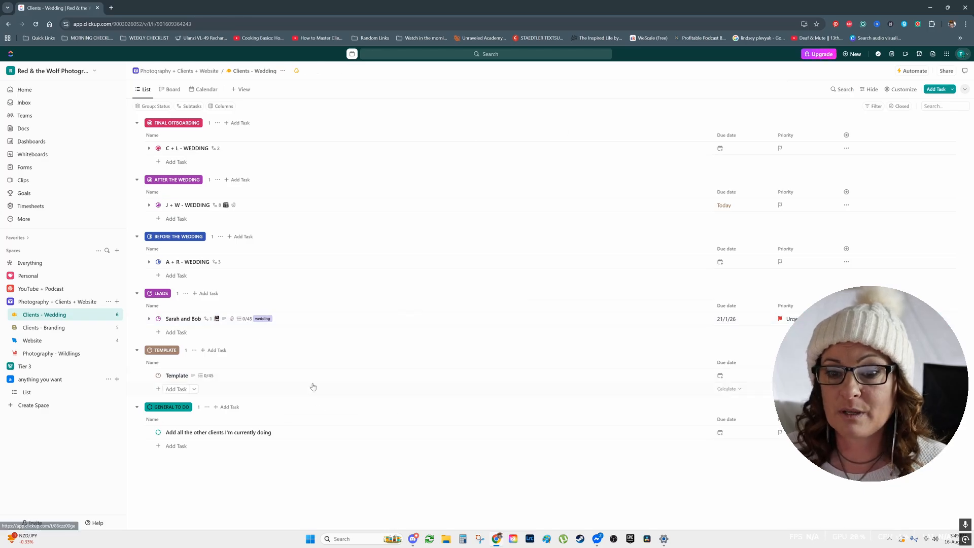
View the wedding clients' calendar and the combined Everything calendar covering all spaces.
click(204, 90)
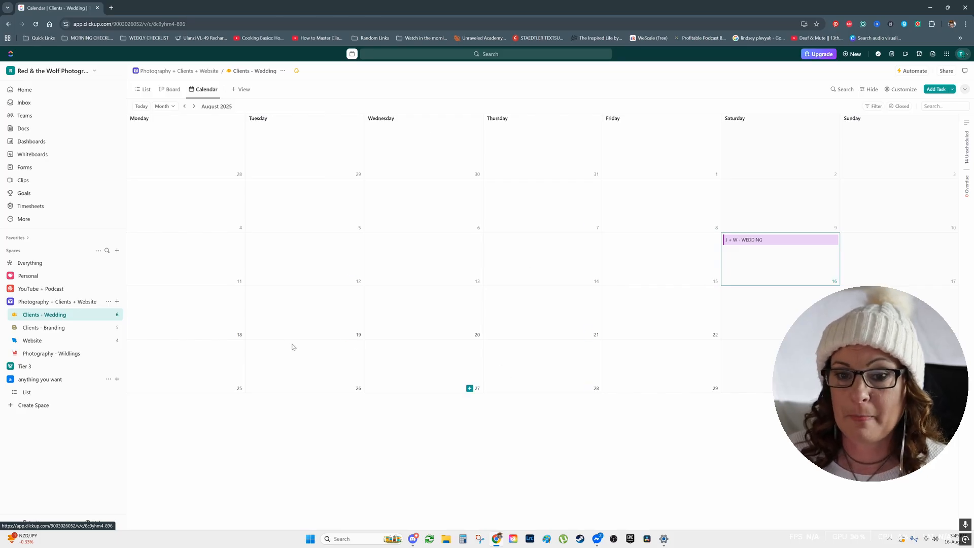
click(26, 264)
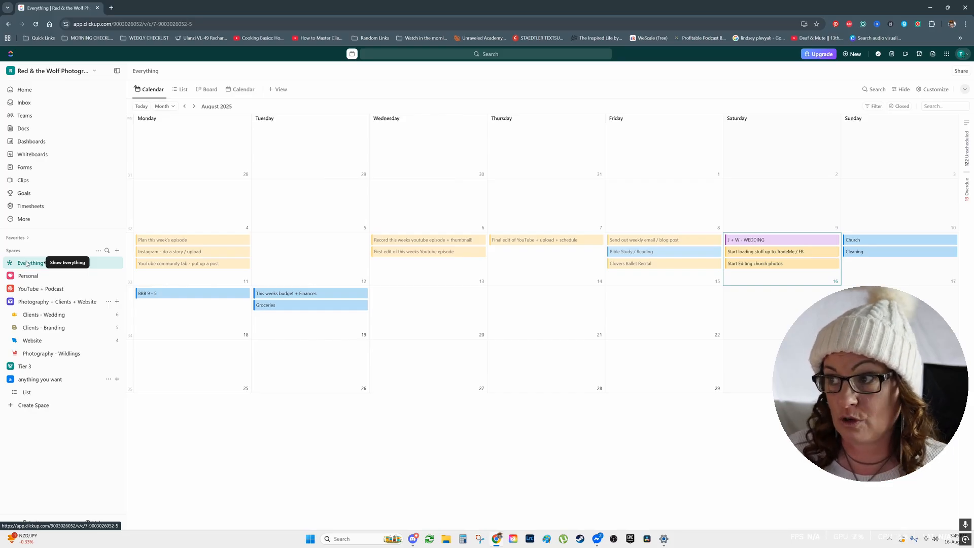
Customize the Everything calendar by switching the display of subtasks off and back on.
click(942, 90)
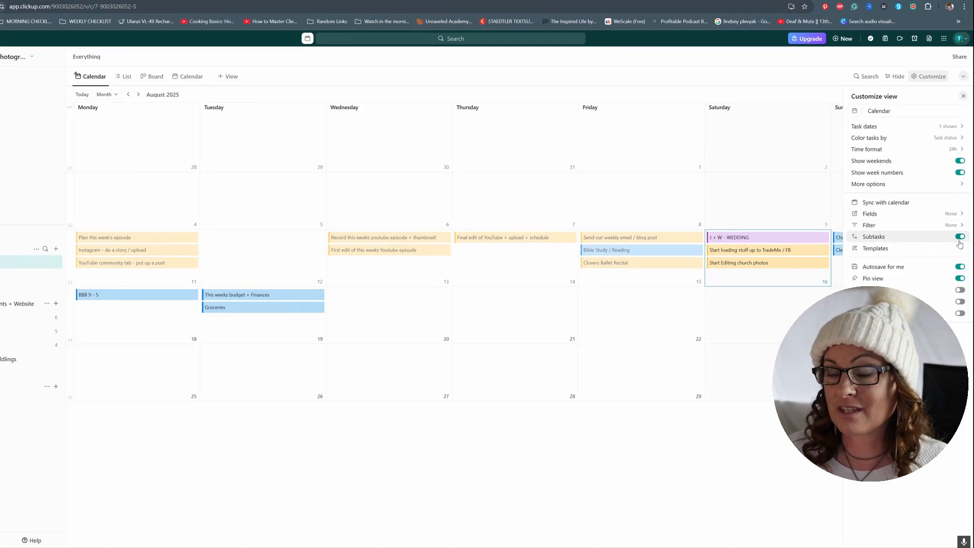
click(956, 232)
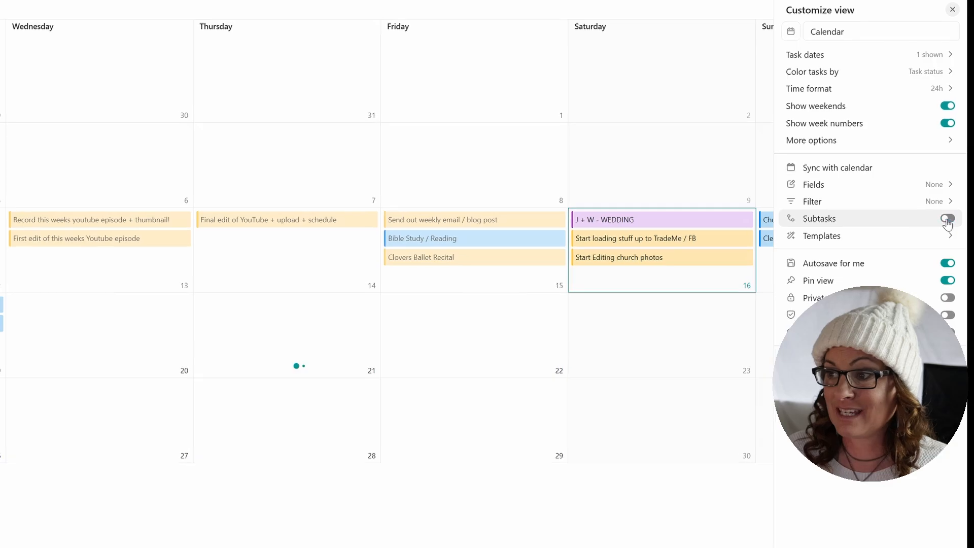
click(949, 219)
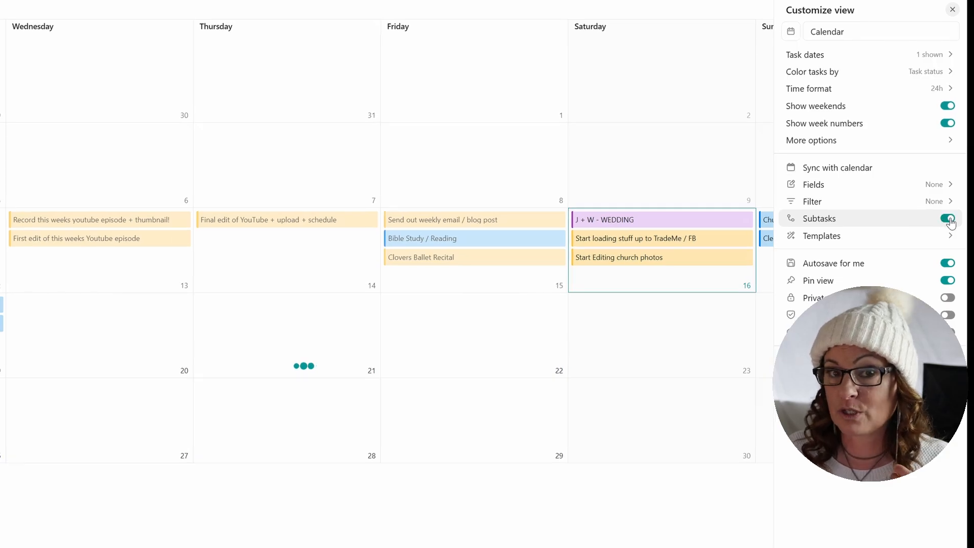